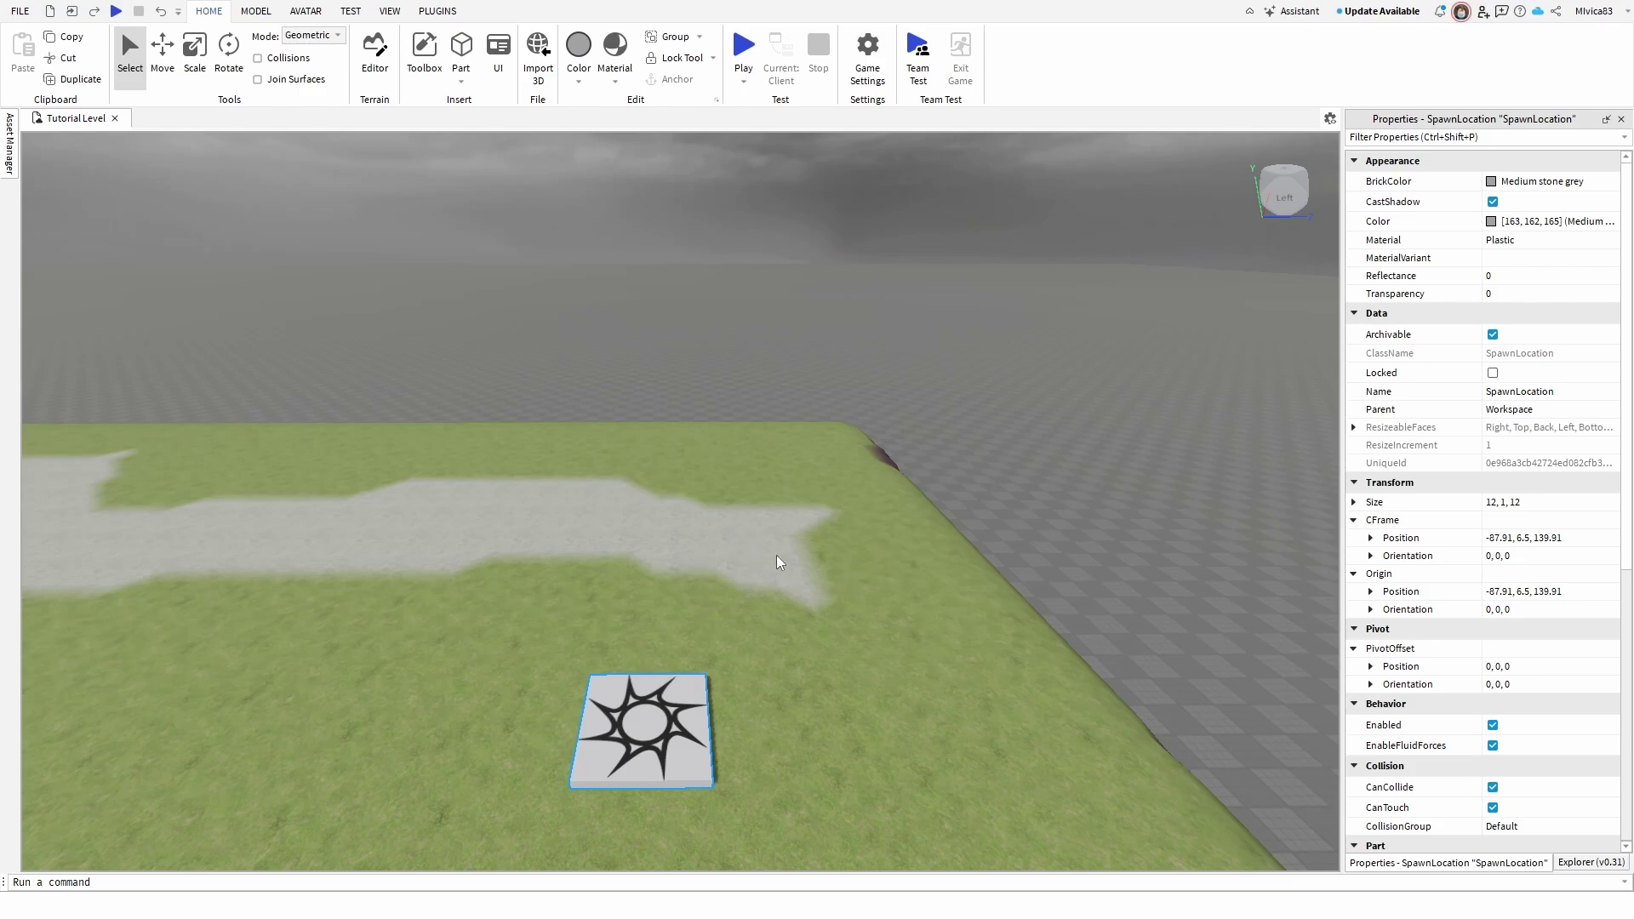
Orbit the camera with a right-drag to a lower, rotated view of the spawn pad.
{"action": "right_click_drag", "start_coordinate": [776, 555], "coordinate": [847, 560]}
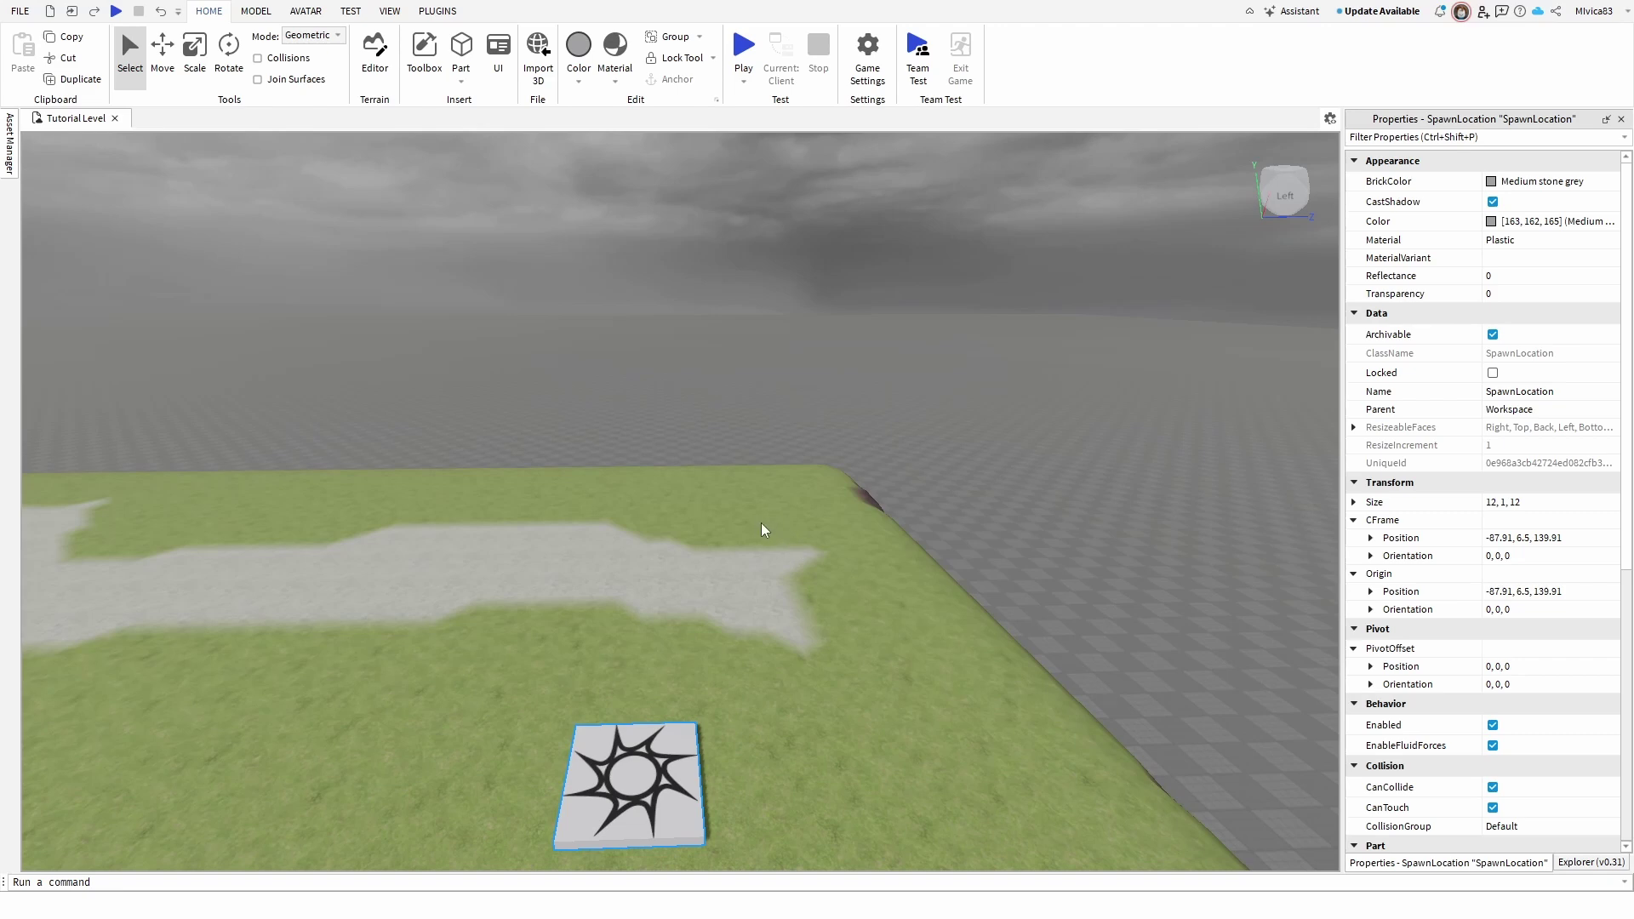
Strafe the camera left and right across the level with A and D.
{"action": "key", "text": "a"}
{"action": "key", "text": "d"}
{"action": "key", "text": "d"}
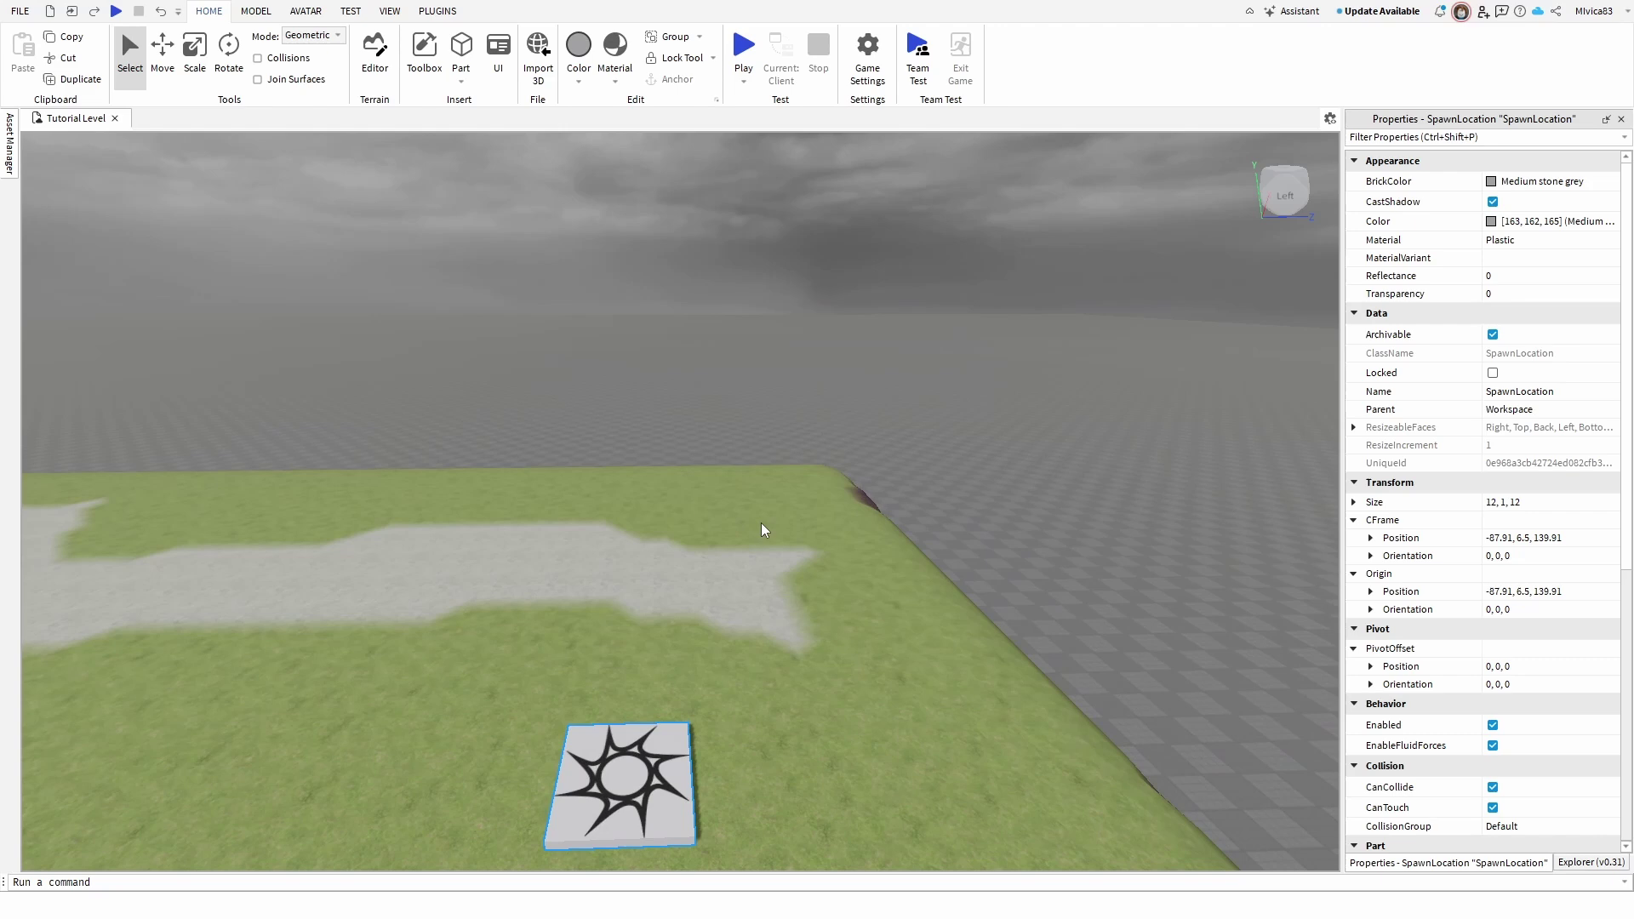
{"action": "key", "text": "d"}
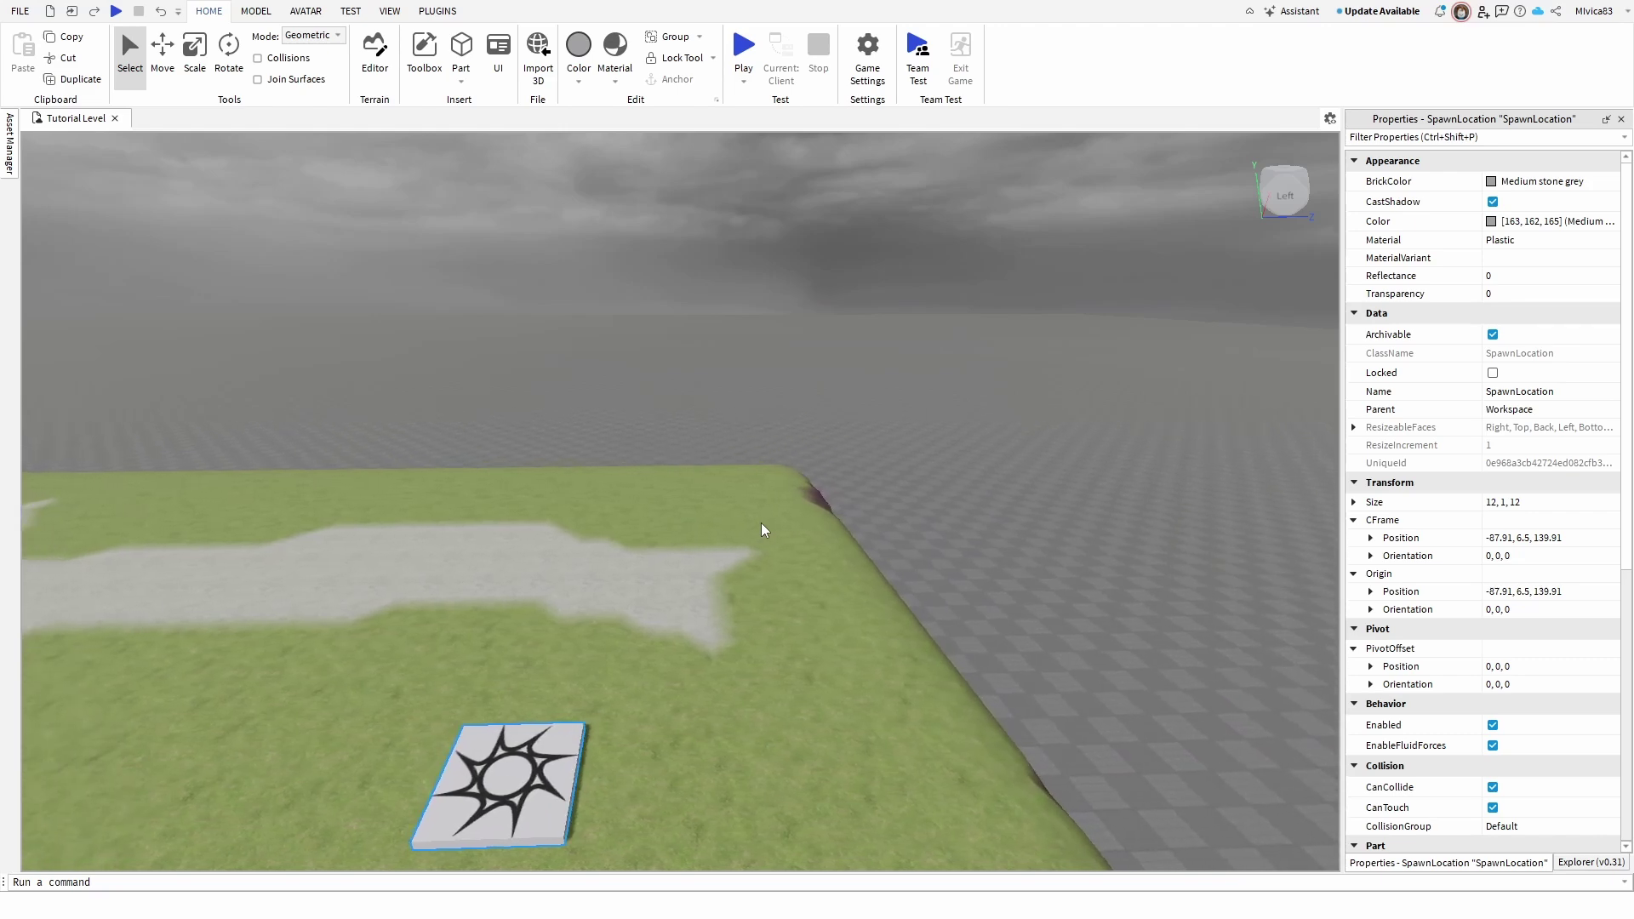
{"action": "key", "text": "a"}
Fly the camera forward and back from the spawn pad with W and S.
{"action": "key", "text": "s"}
{"action": "key", "text": "w"}
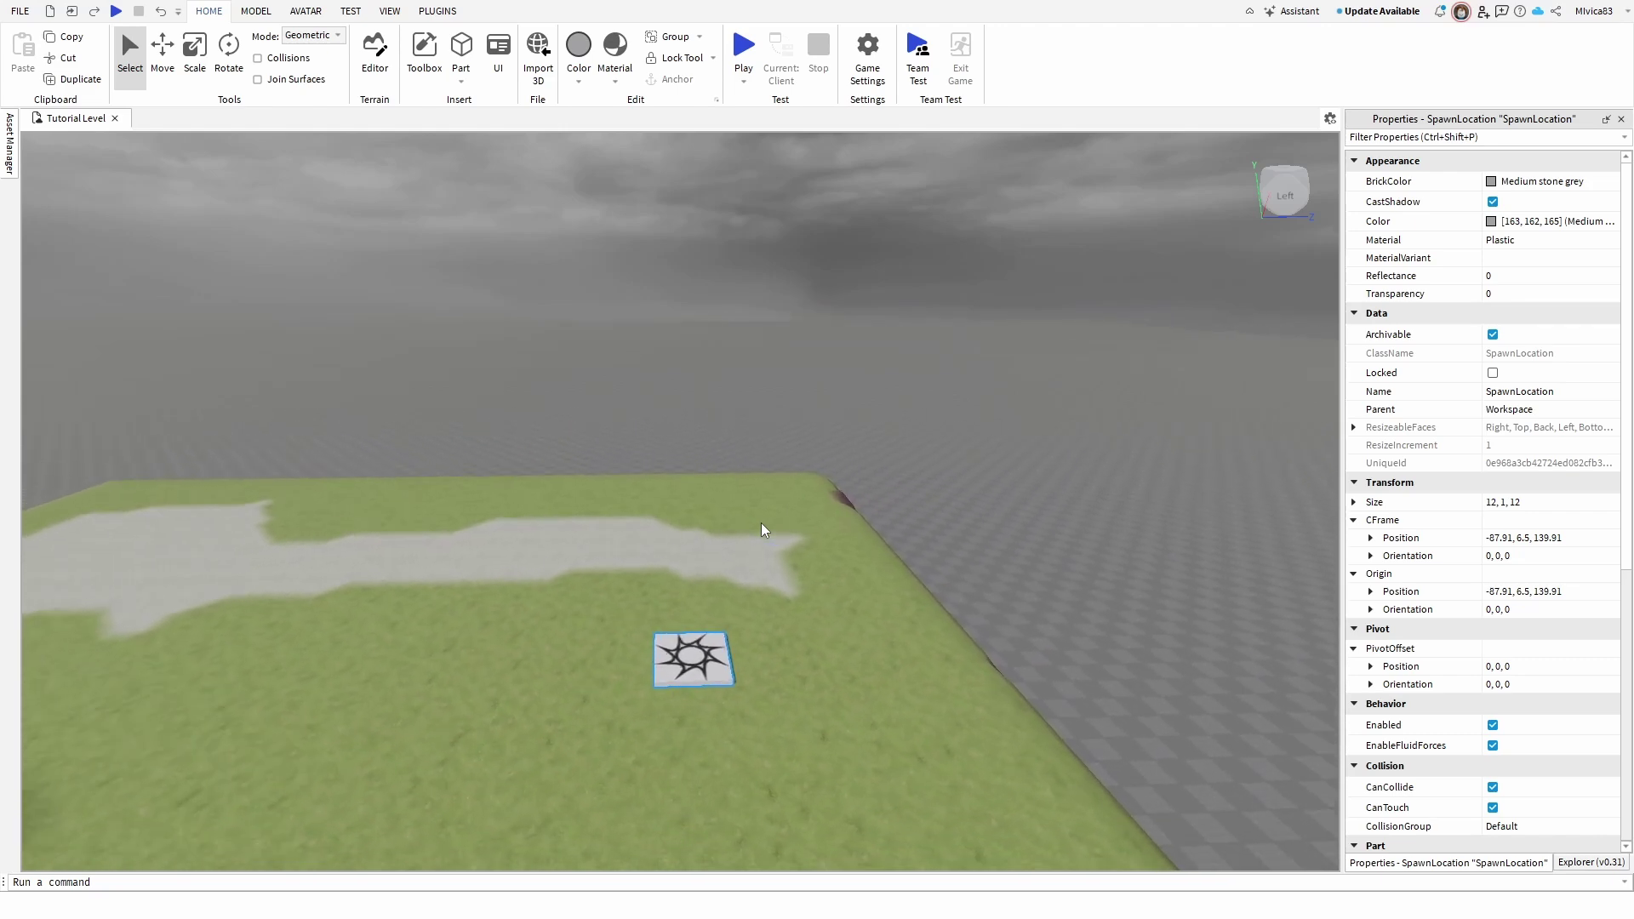
{"action": "key", "text": "s"}
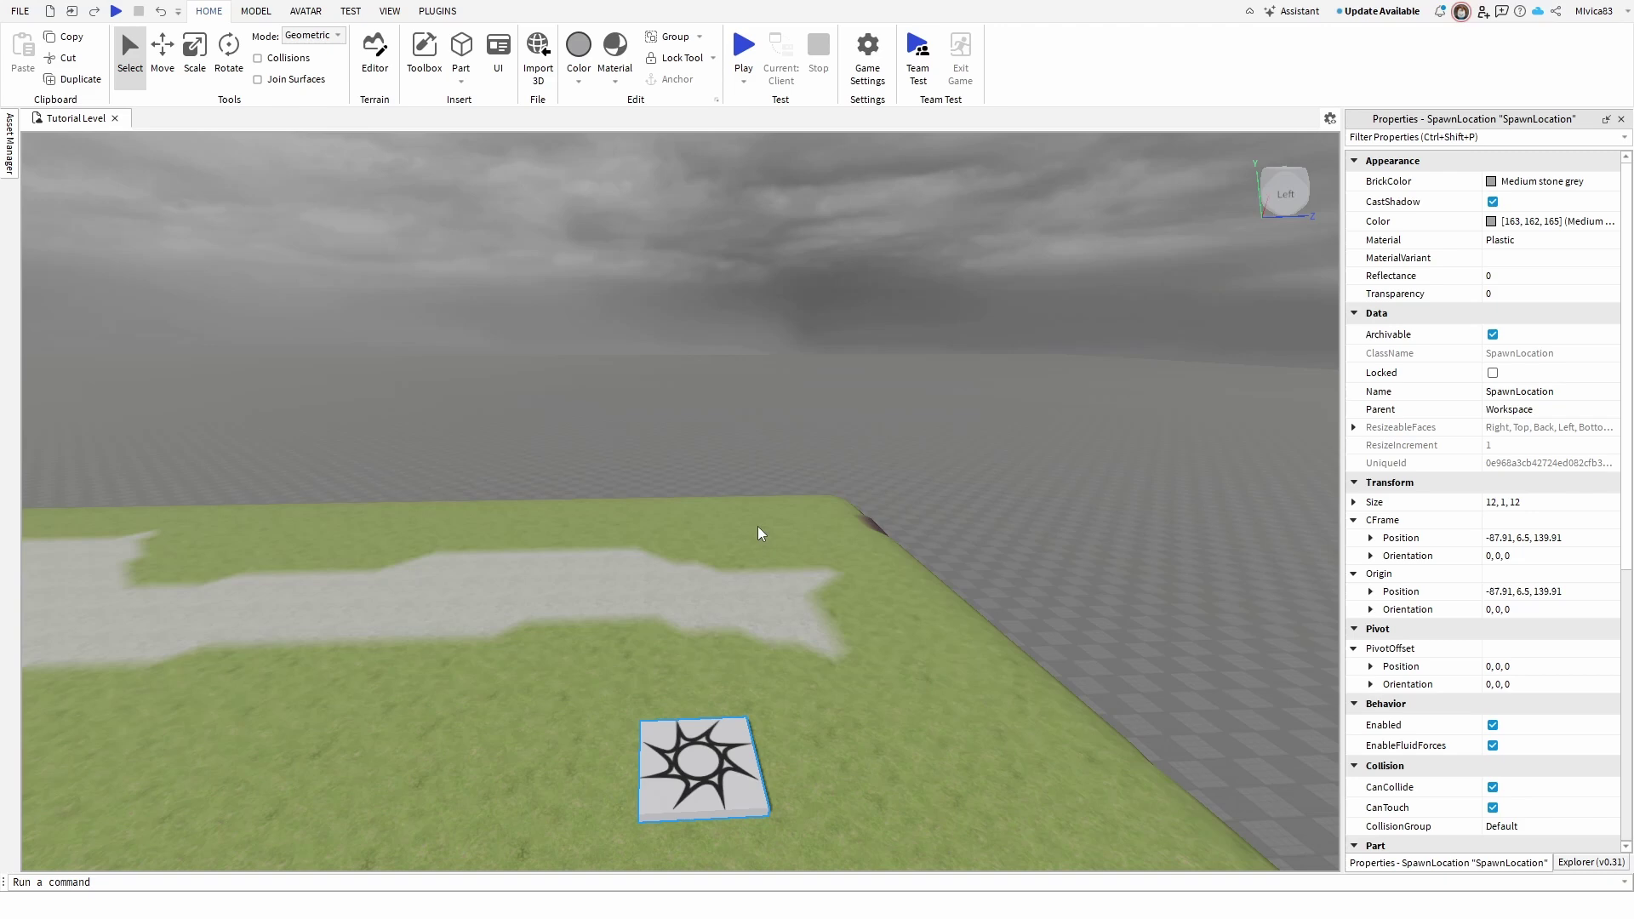
{"action": "key", "text": "w"}
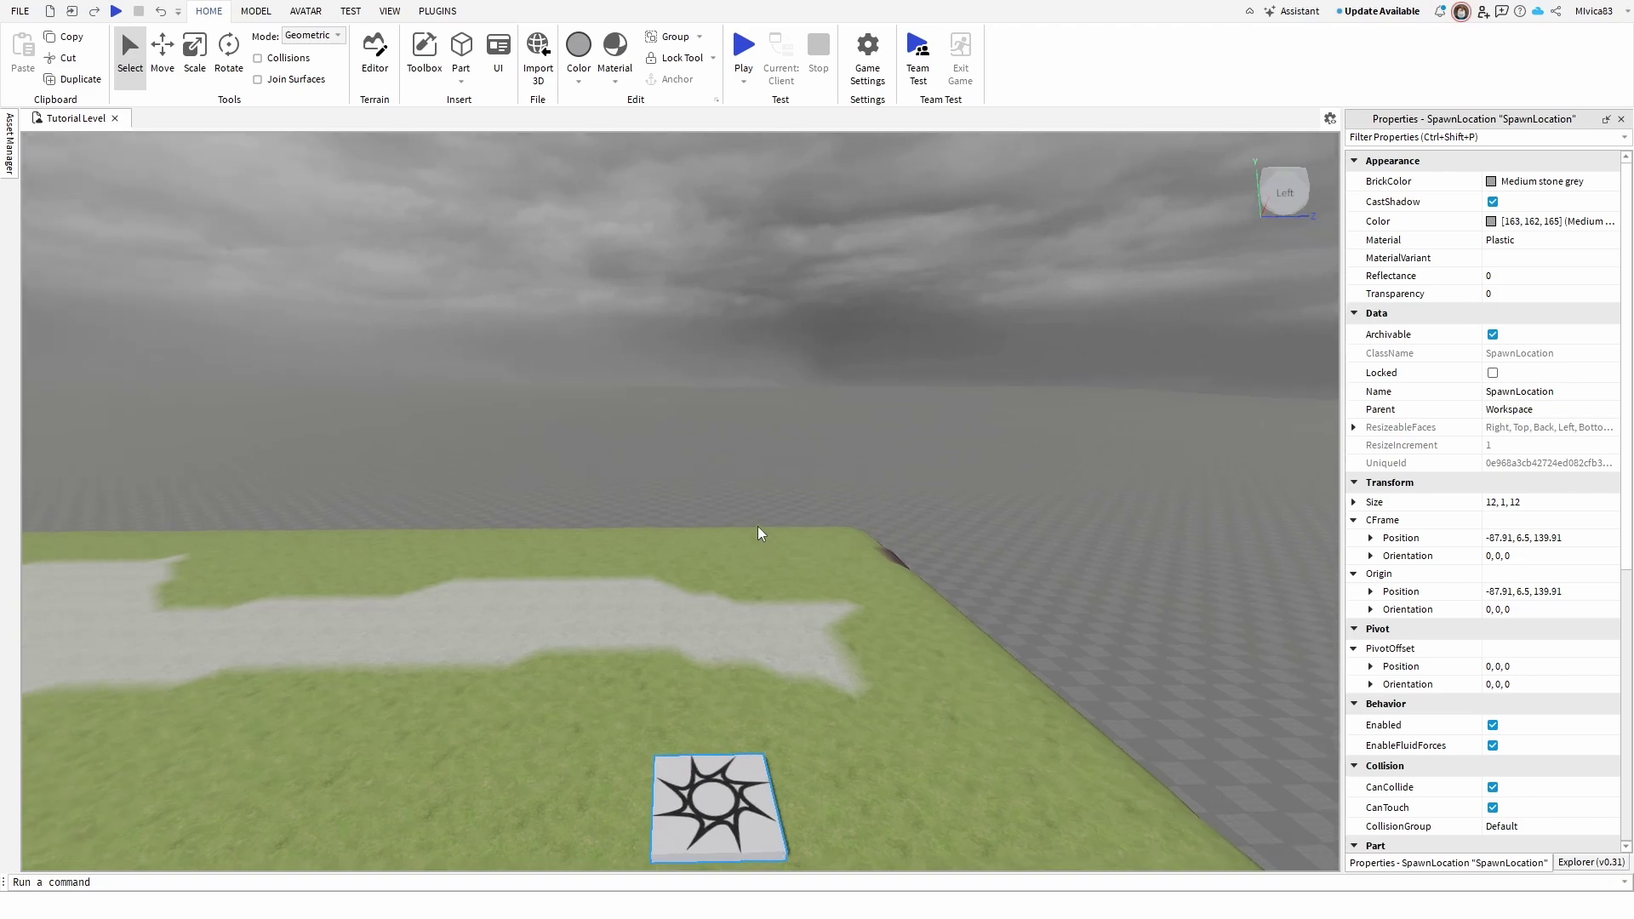
{"action": "key", "text": "s"}
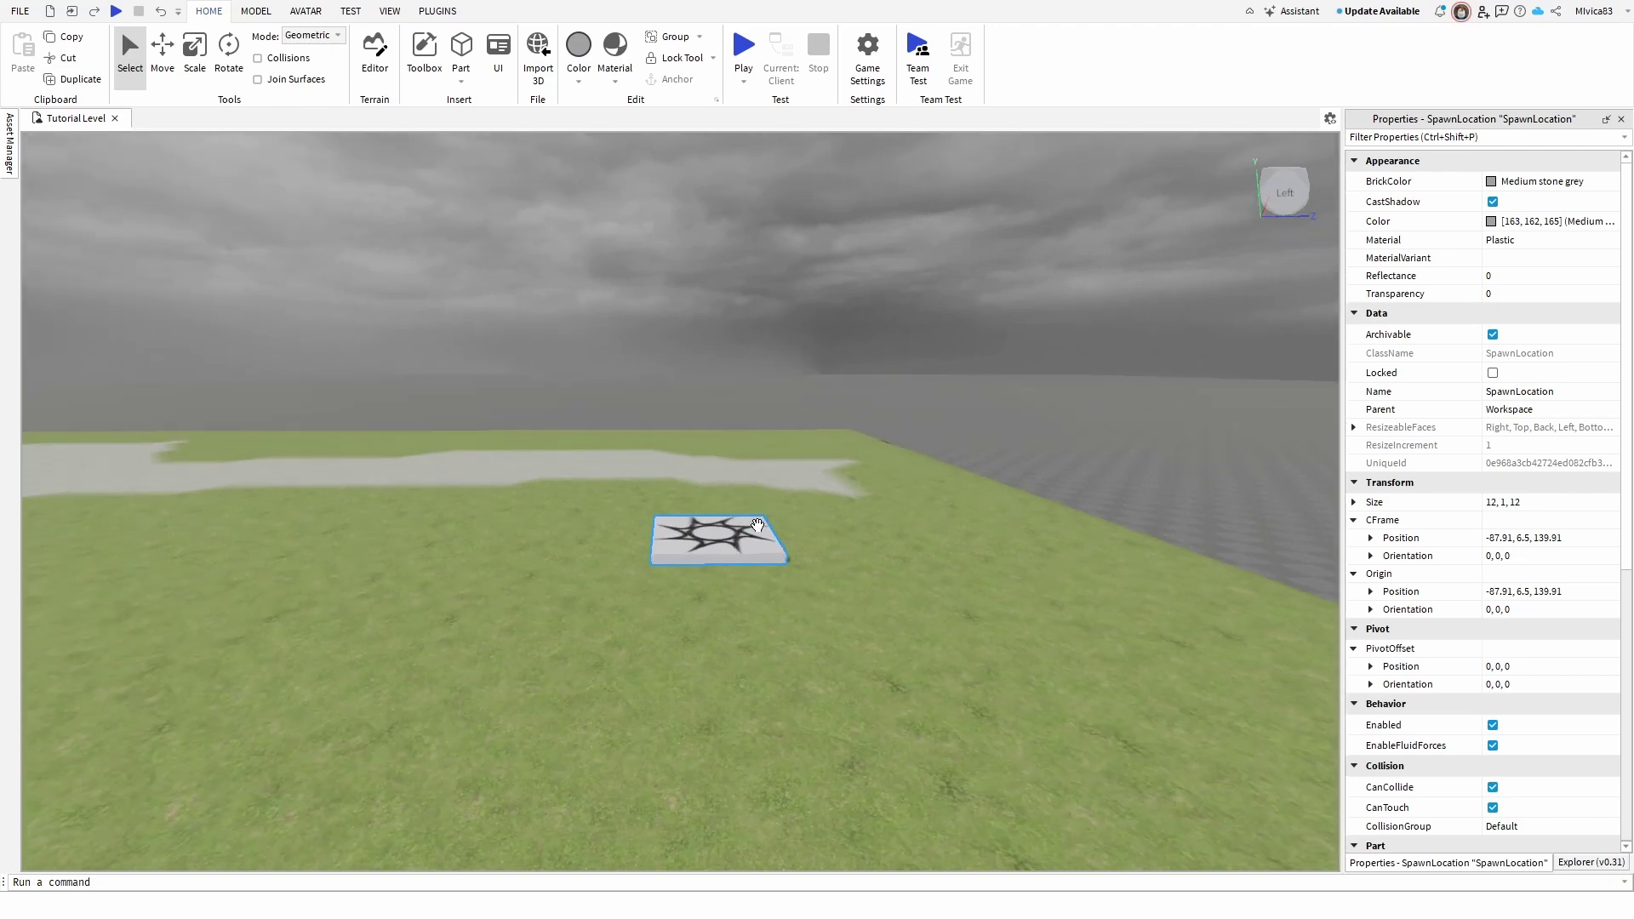
Raise and lower the camera above the ground with E and Q.
{"action": "key", "text": "e"}
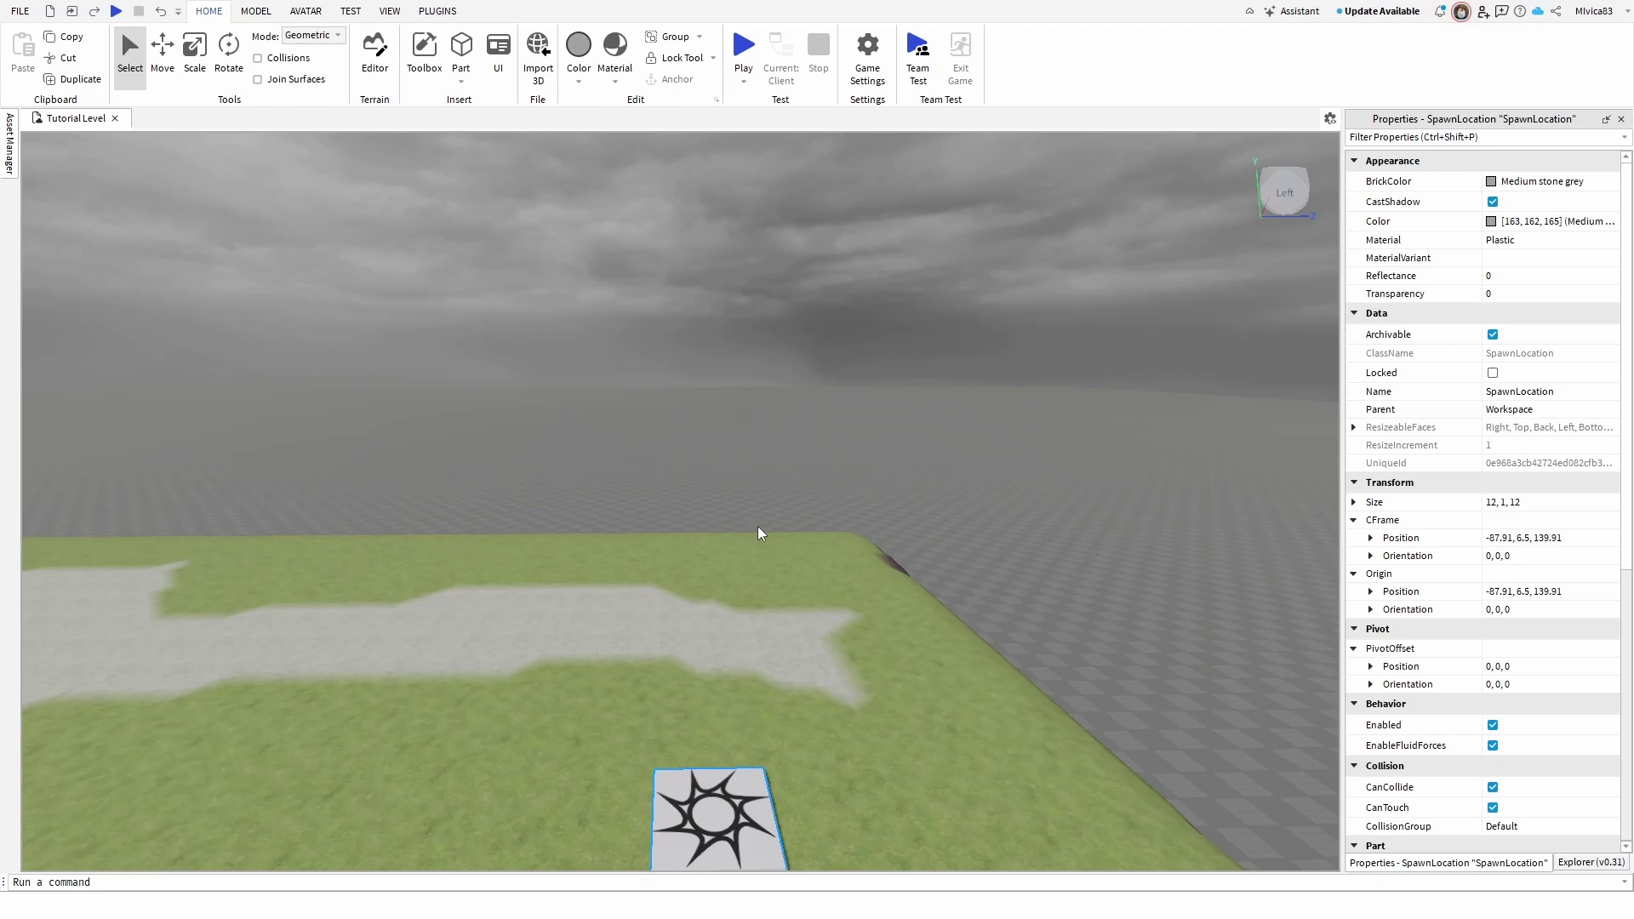
{"action": "key", "text": "q"}
{"action": "key", "text": "q"}
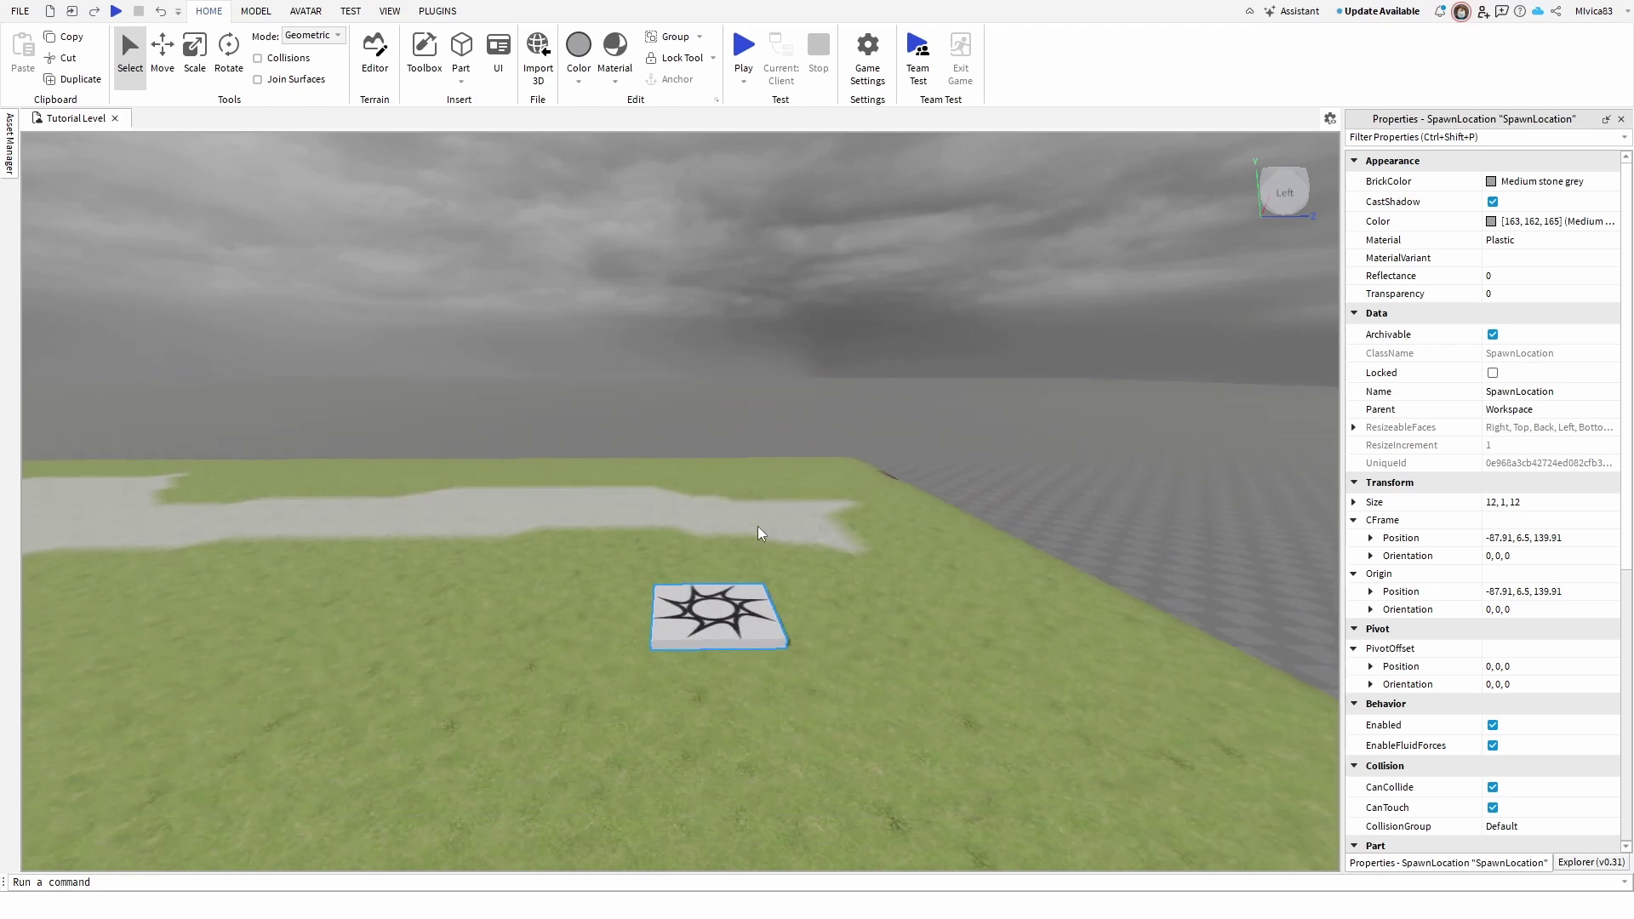
{"action": "key", "text": "e"}
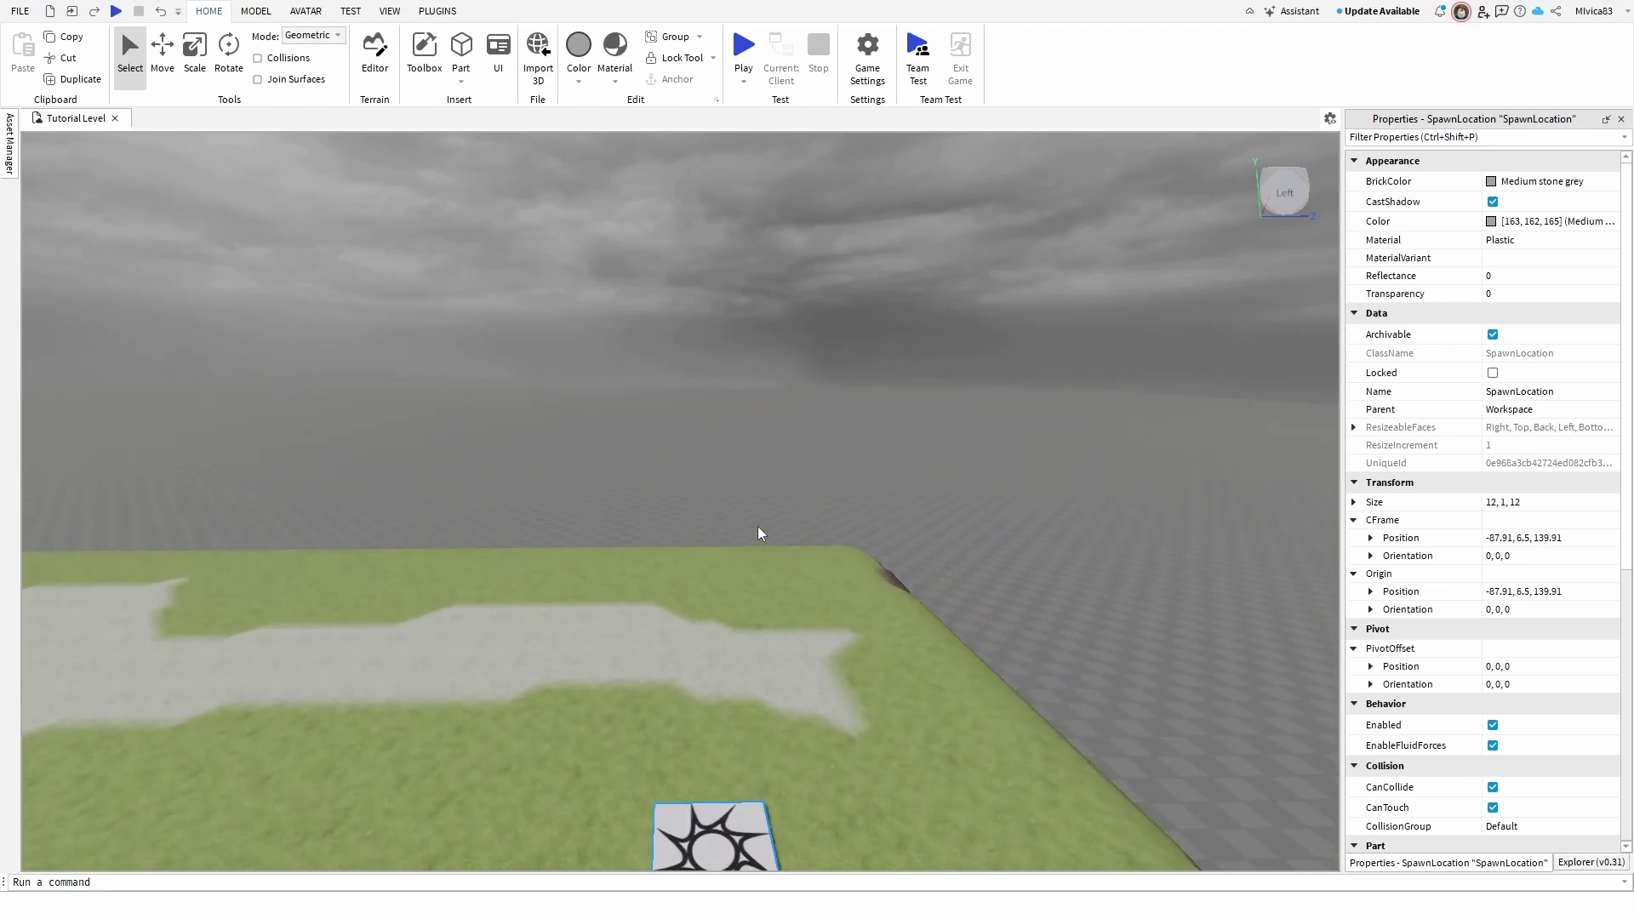
{"action": "key", "text": "q"}
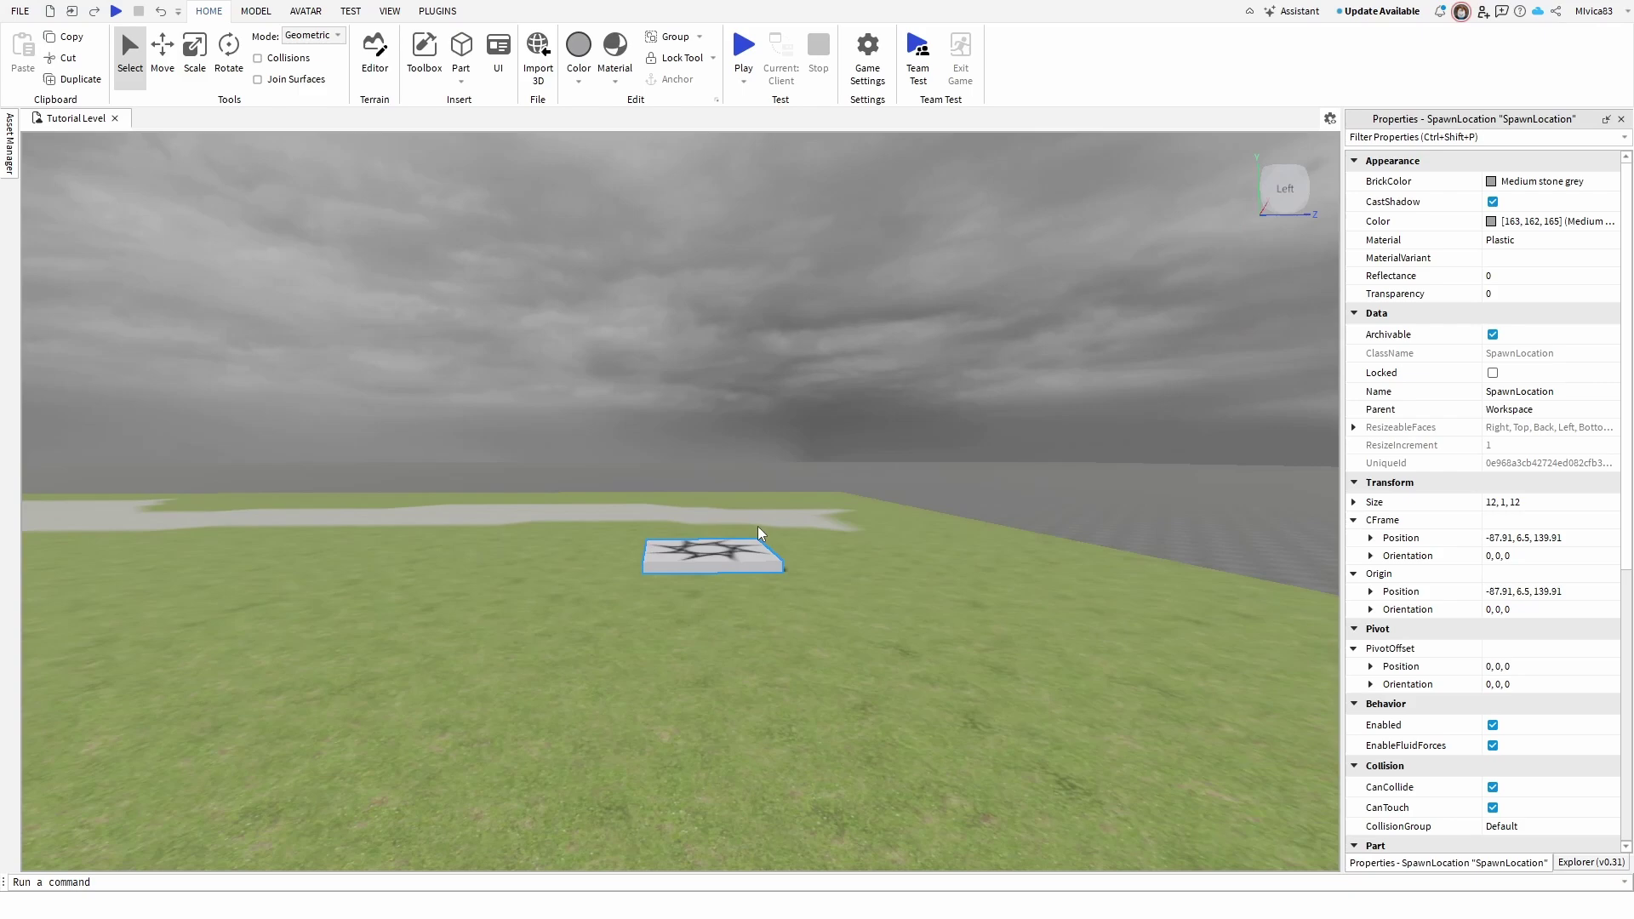
Raise and lower the camera once more, then swing the view sideways.
{"action": "key", "text": "e"}
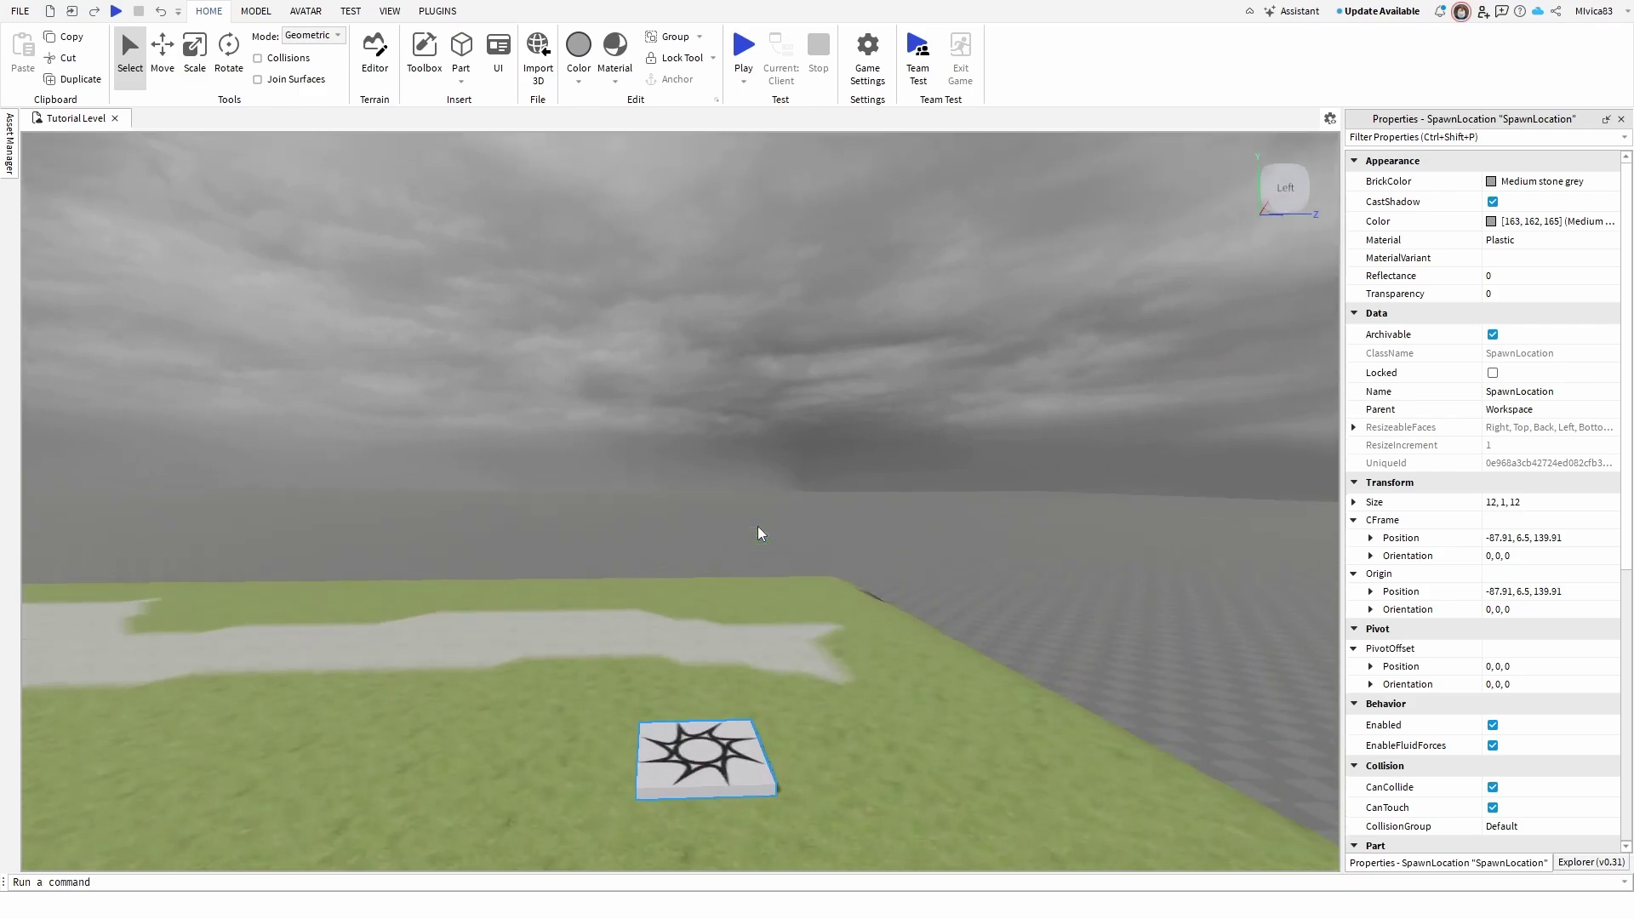
{"action": "key", "text": "q"}
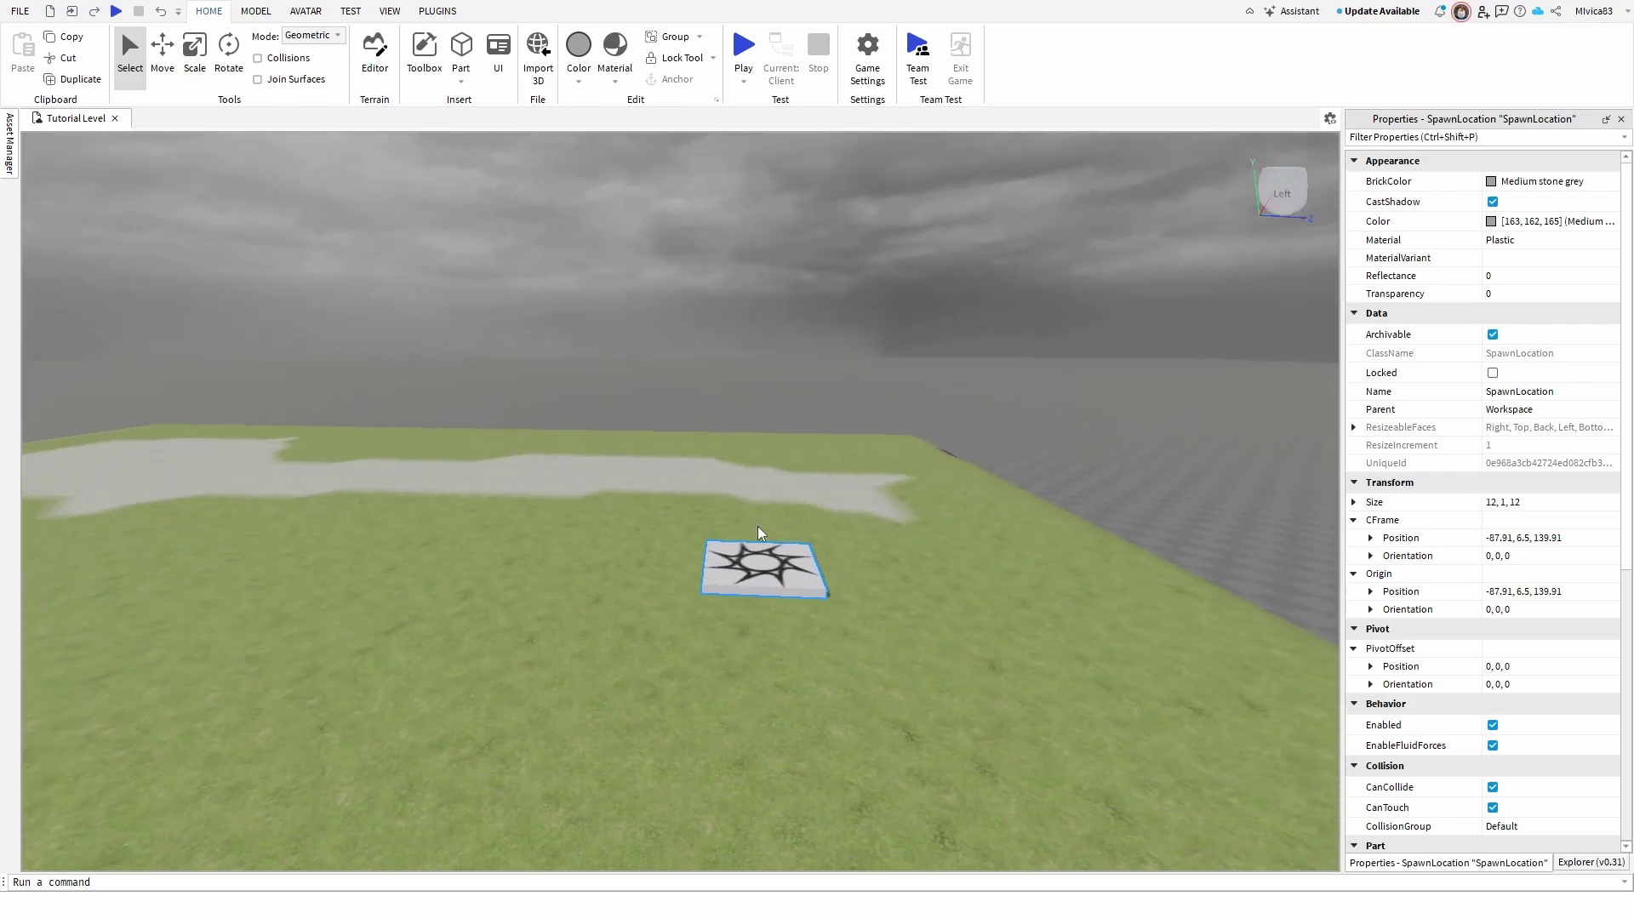
{"action": "right_click_drag", "start_coordinate": [758, 526], "coordinate": [683, 521]}
Zoom in and out with the scroll wheel, then tilt the view toward the horizon.
{"action": "scroll", "coordinate": [724, 520], "scroll_direction": "up", "scroll_amount": 3}
{"action": "scroll", "coordinate": [724, 519], "scroll_direction": "down", "scroll_amount": 3}
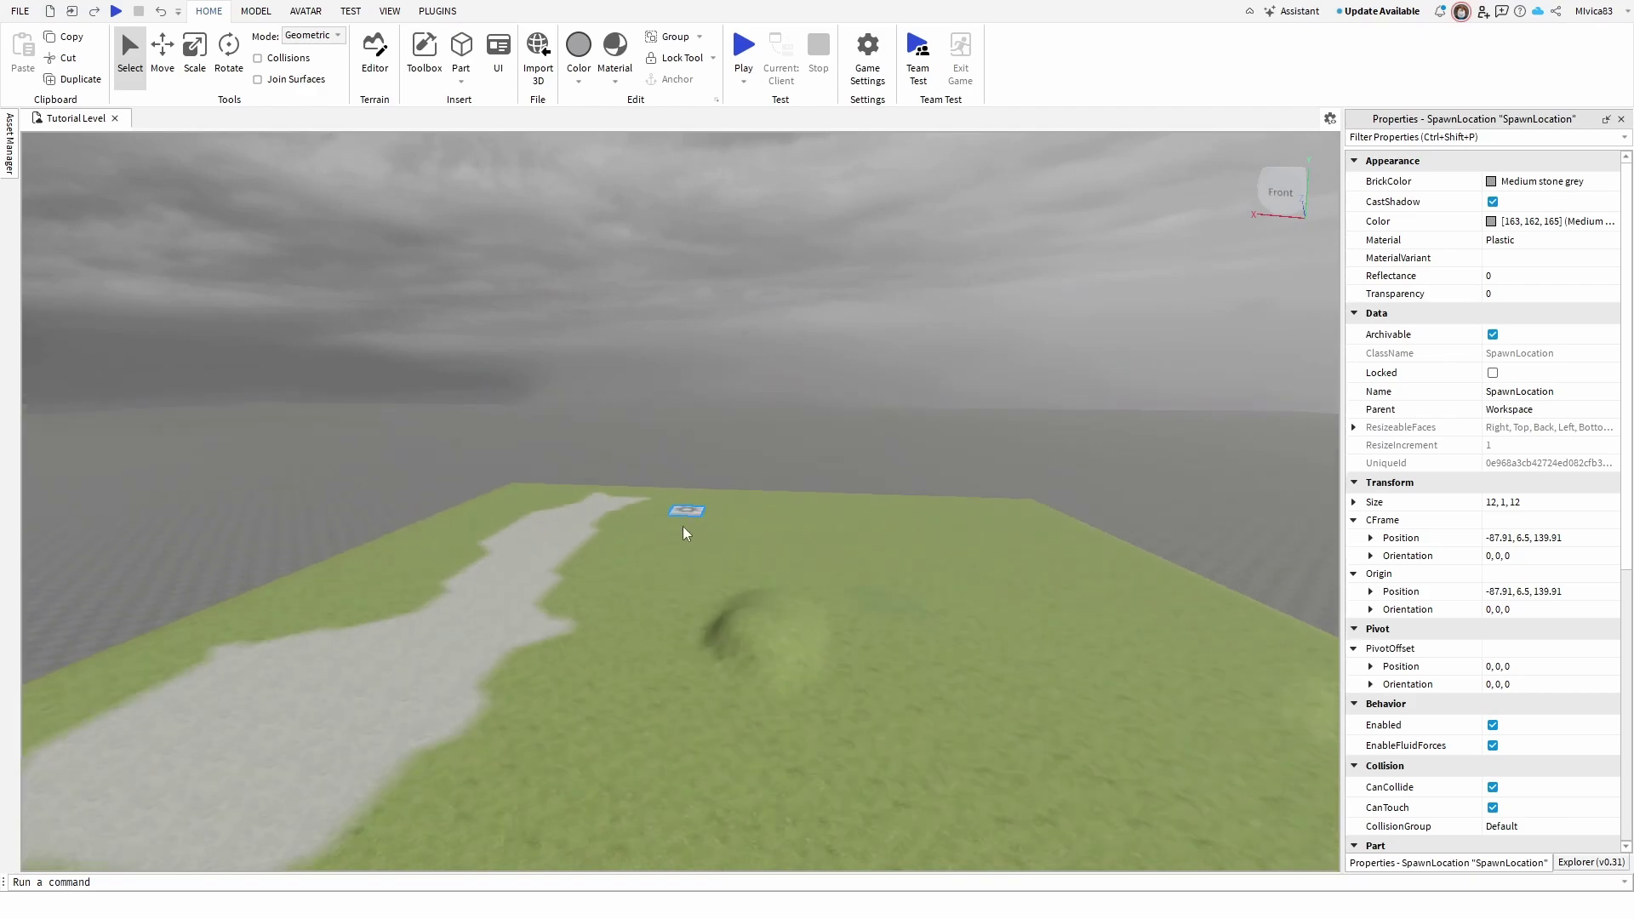
{"action": "scroll", "coordinate": [689, 533], "scroll_direction": "up", "scroll_amount": 2}
{"action": "scroll", "coordinate": [693, 546], "scroll_direction": "up", "scroll_amount": 5}
{"action": "scroll", "coordinate": [694, 545], "scroll_direction": "down", "scroll_amount": 4}
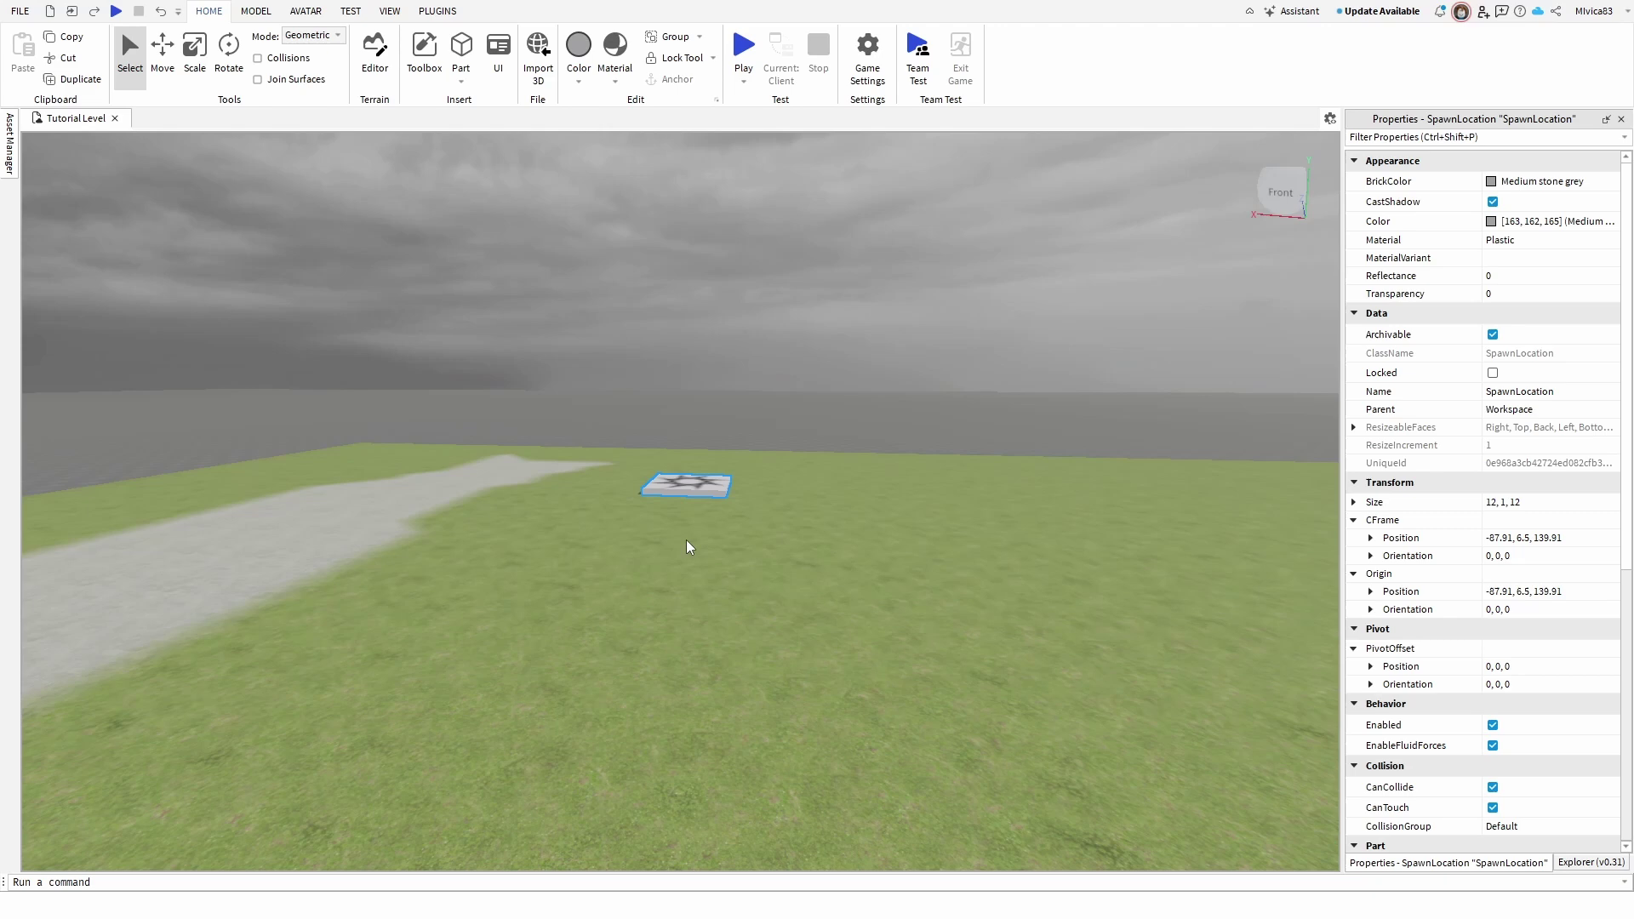
{"action": "scroll", "coordinate": [686, 540], "scroll_direction": "down", "scroll_amount": 8}
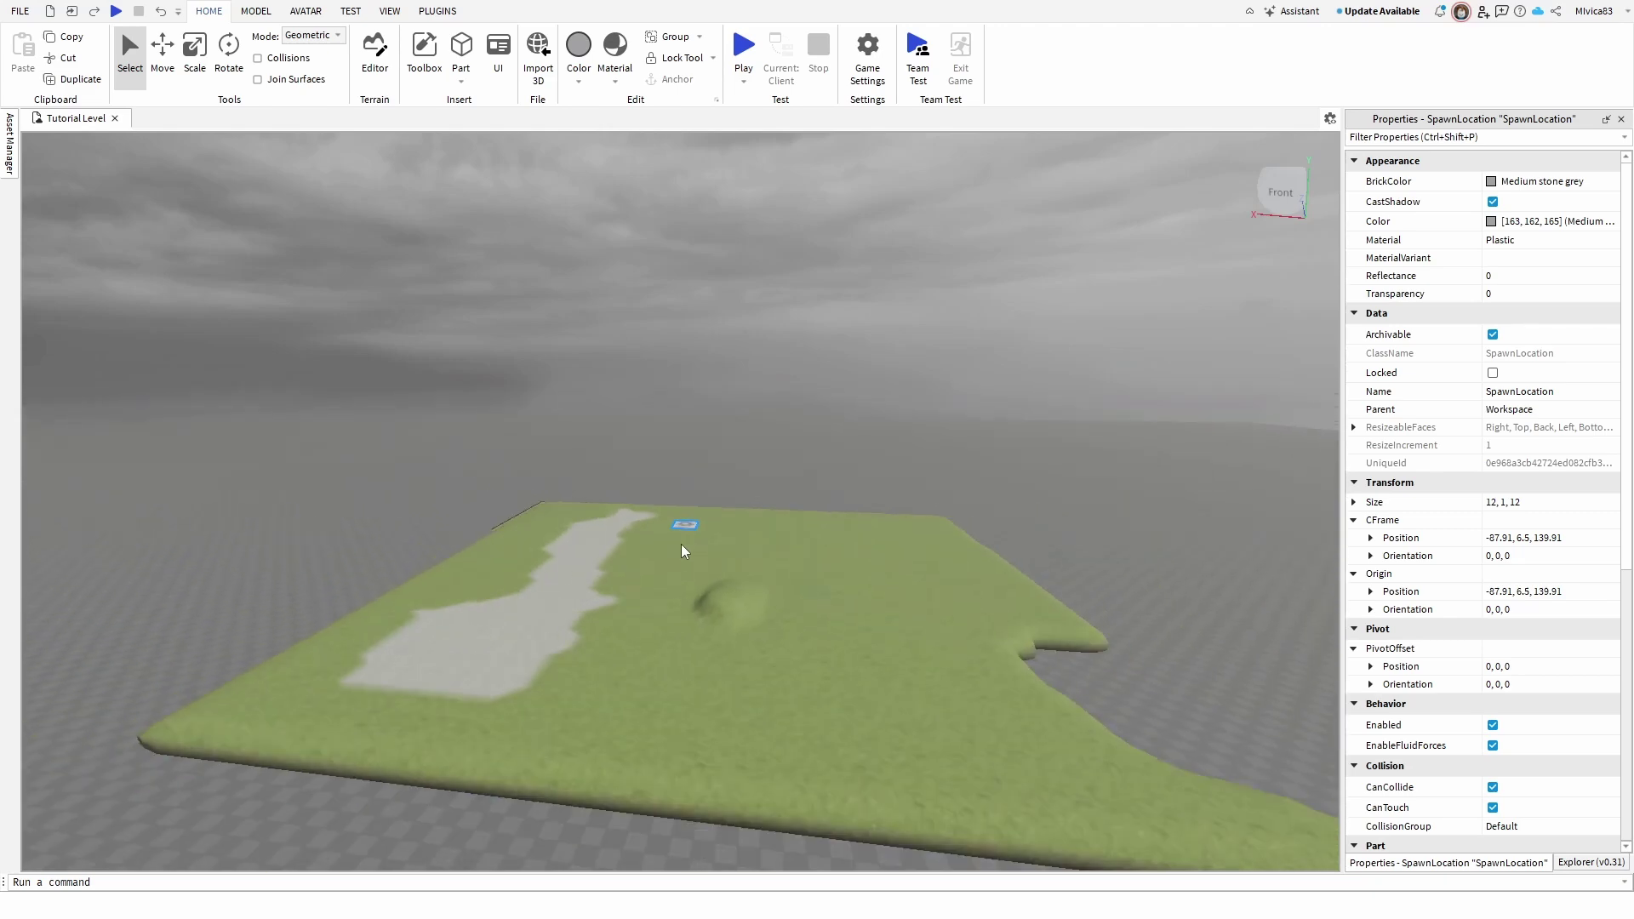
{"action": "right_click_drag", "start_coordinate": [682, 545], "coordinate": [697, 550]}
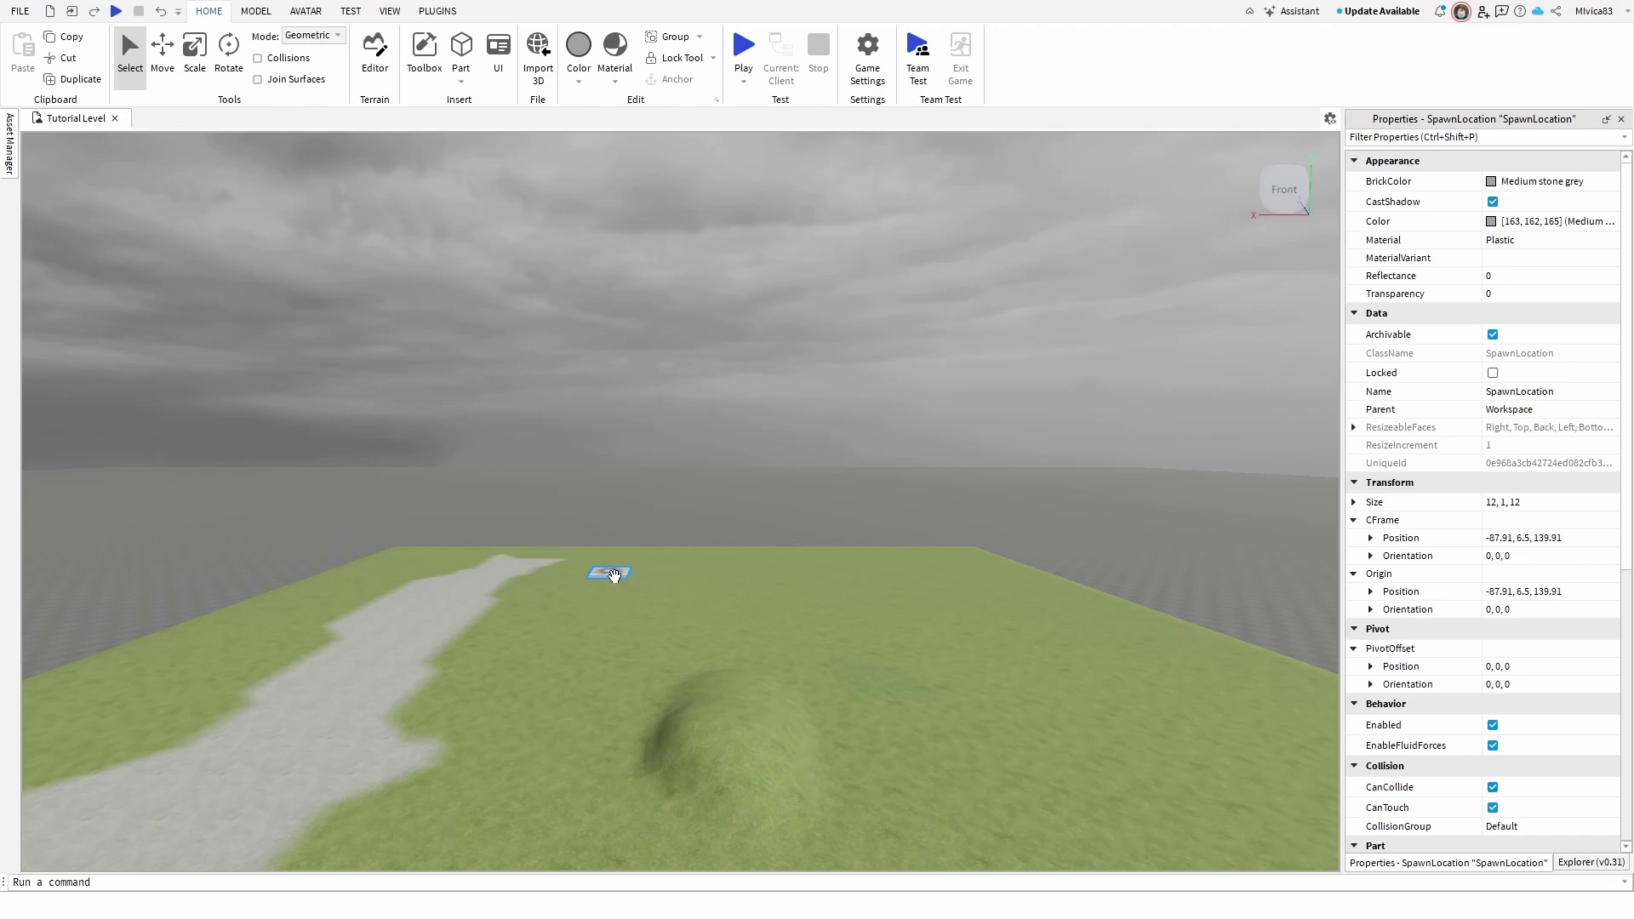
Reselect the spawn pad in the viewport, focus on it with F, and zoom out.
{"action": "left_click", "coordinate": [624, 621]}
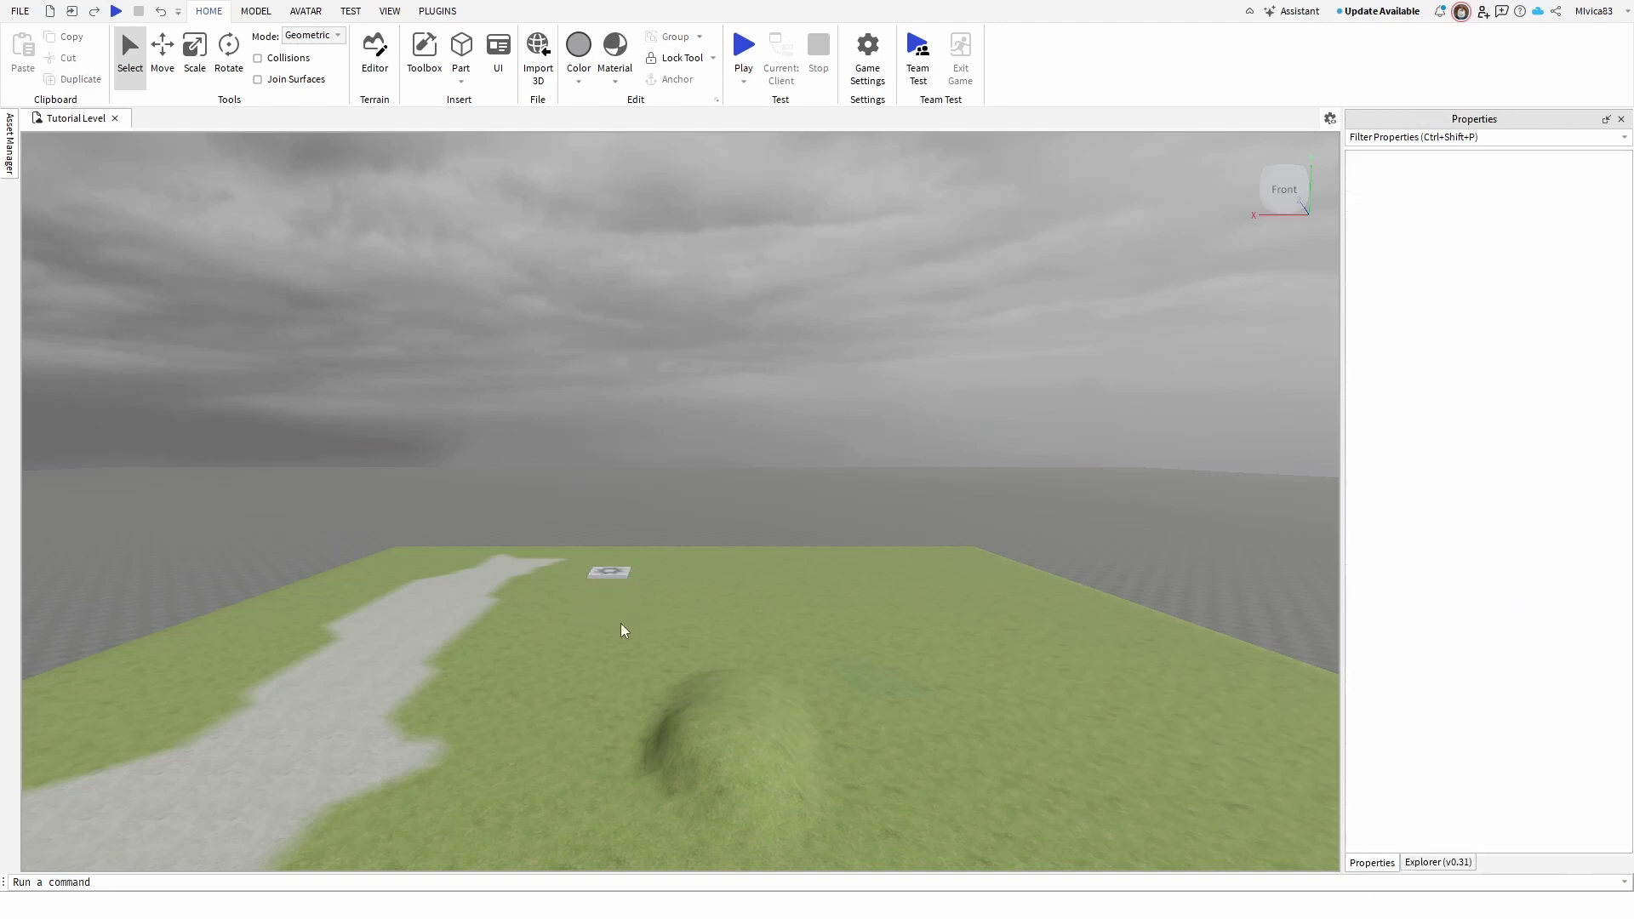
{"action": "left_click", "coordinate": [607, 576]}
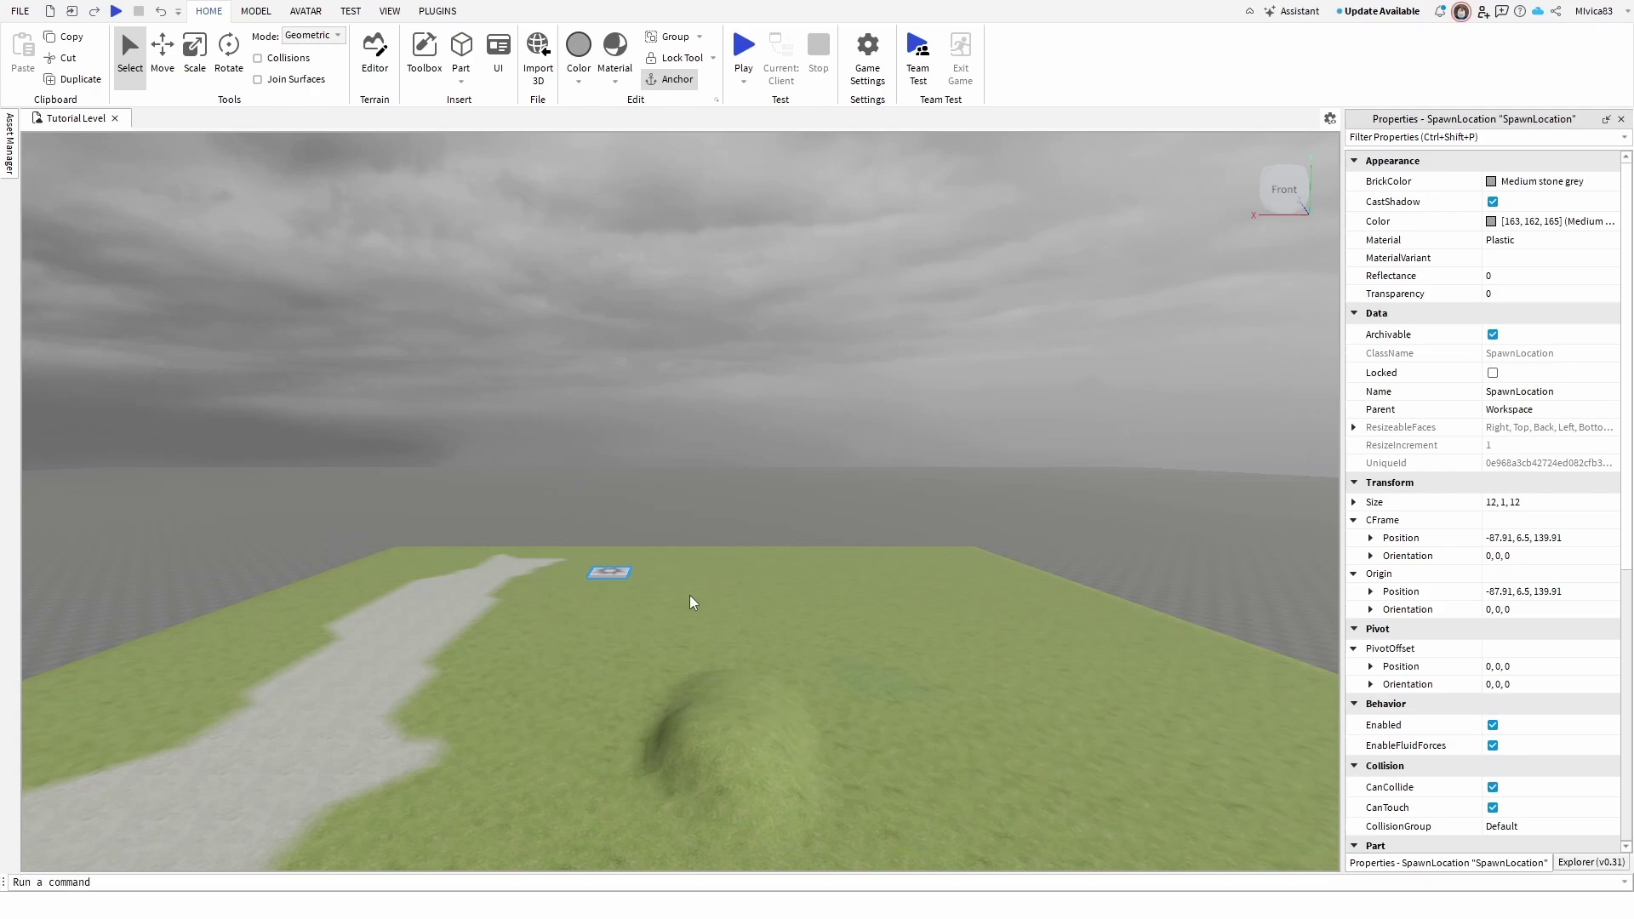
{"action": "key", "text": "f"}
{"action": "scroll", "coordinate": [689, 595], "scroll_direction": "down", "scroll_amount": 2}
{"action": "scroll", "coordinate": [689, 595], "scroll_direction": "down", "scroll_amount": 3}
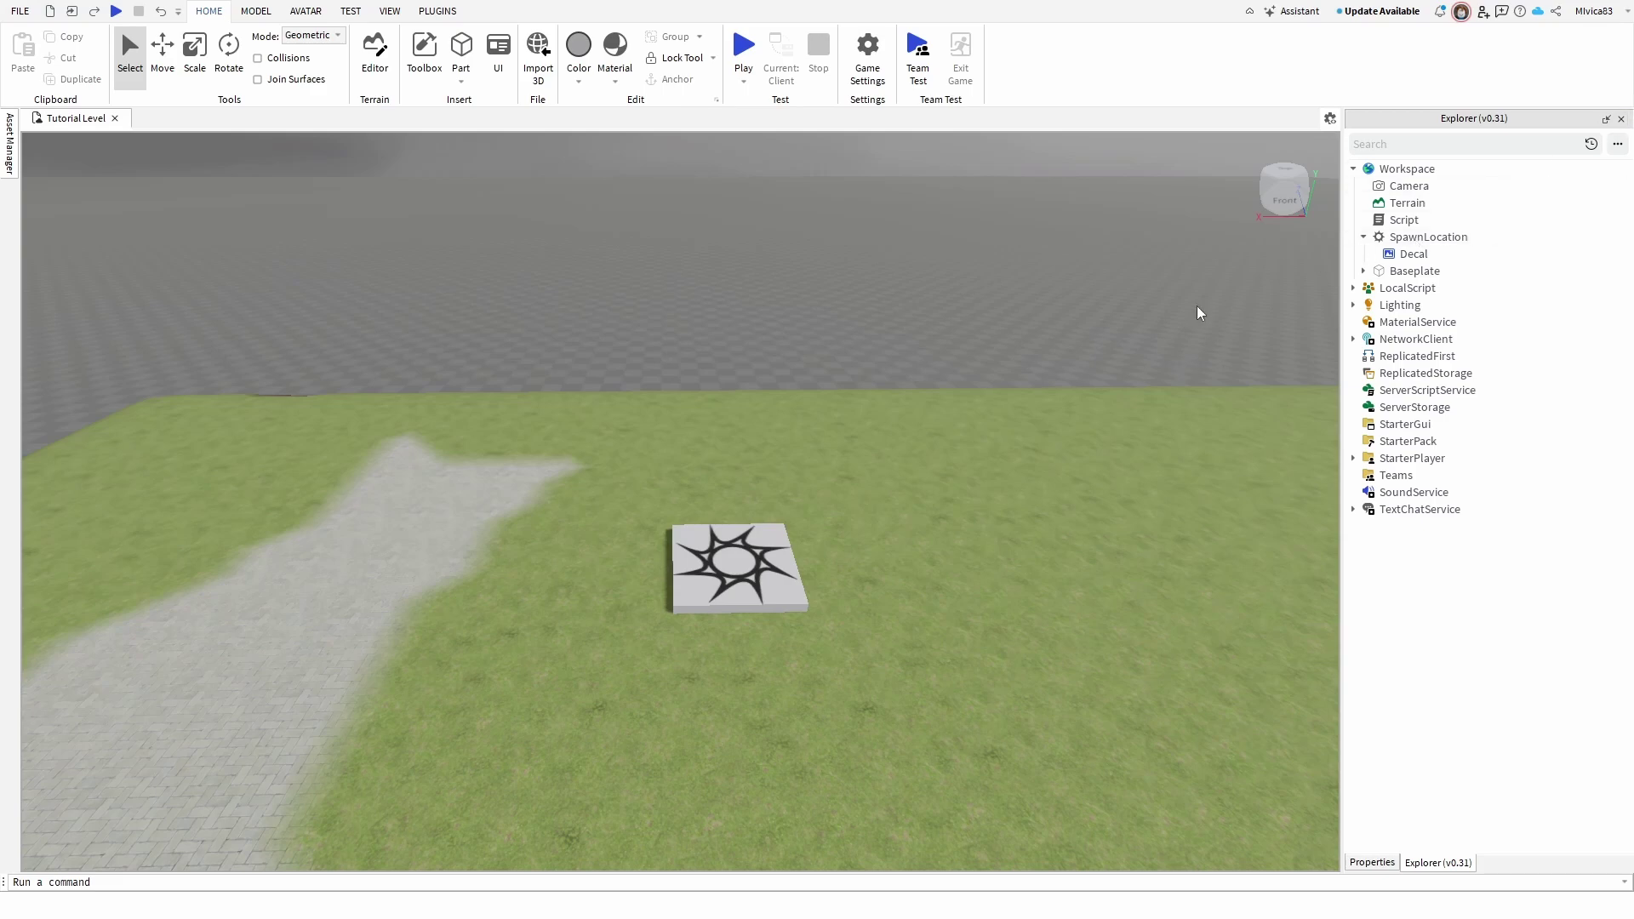
Turn the view toward the hills and fly forward over the grass.
{"action": "right_click_drag", "start_coordinate": [934, 465], "coordinate": [931, 469]}
{"action": "key", "text": "w"}
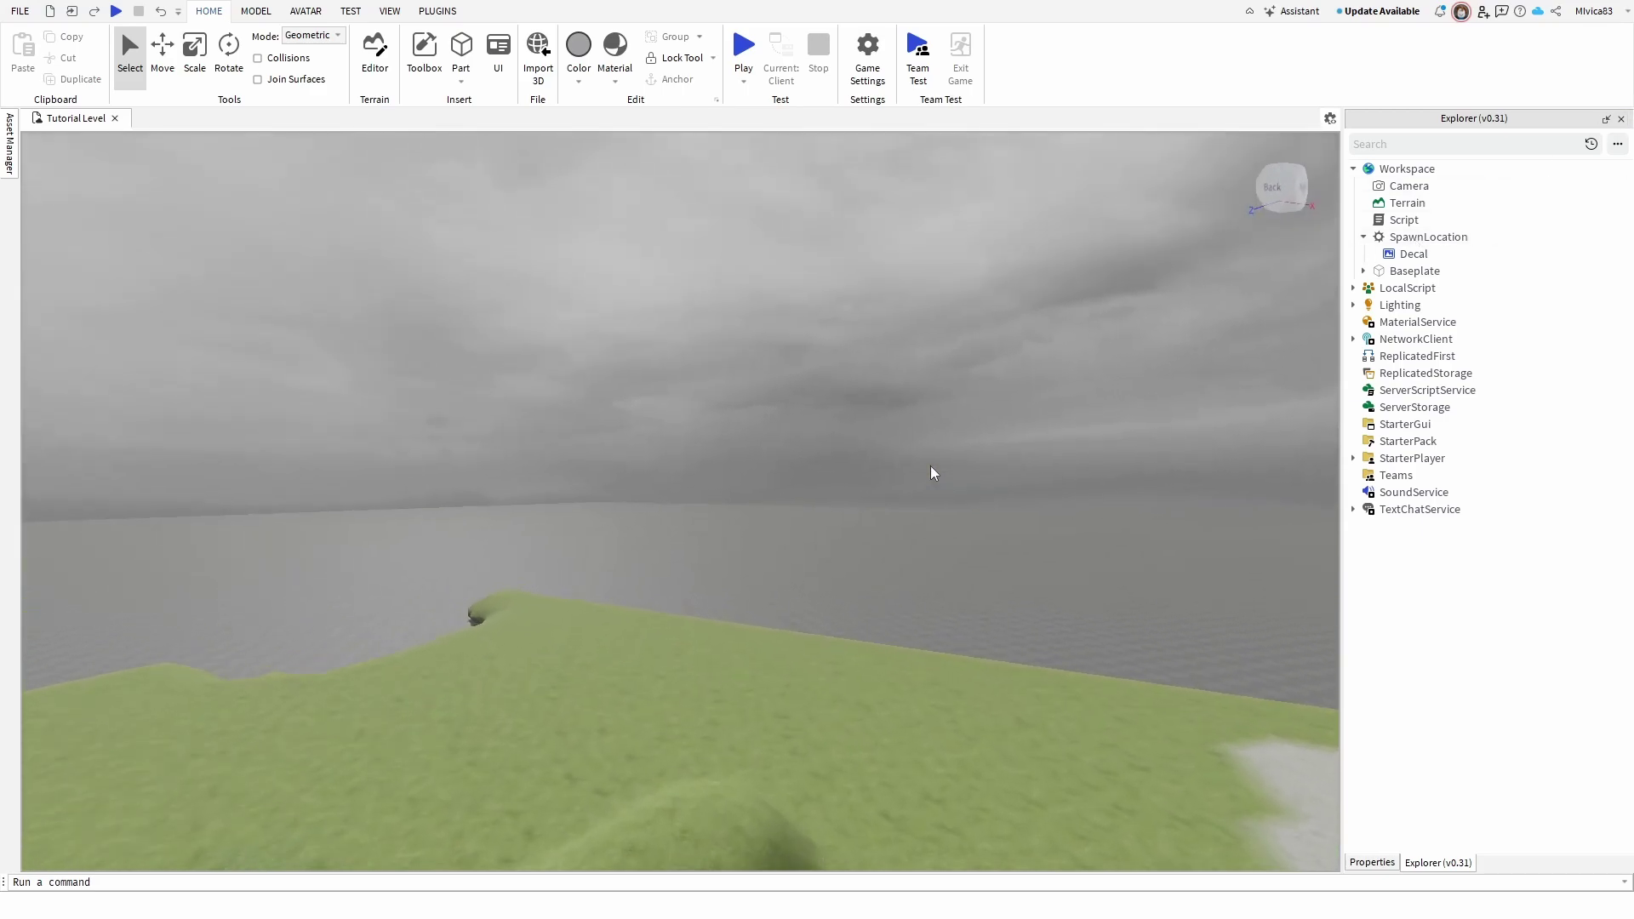
{"action": "key", "text": "w"}
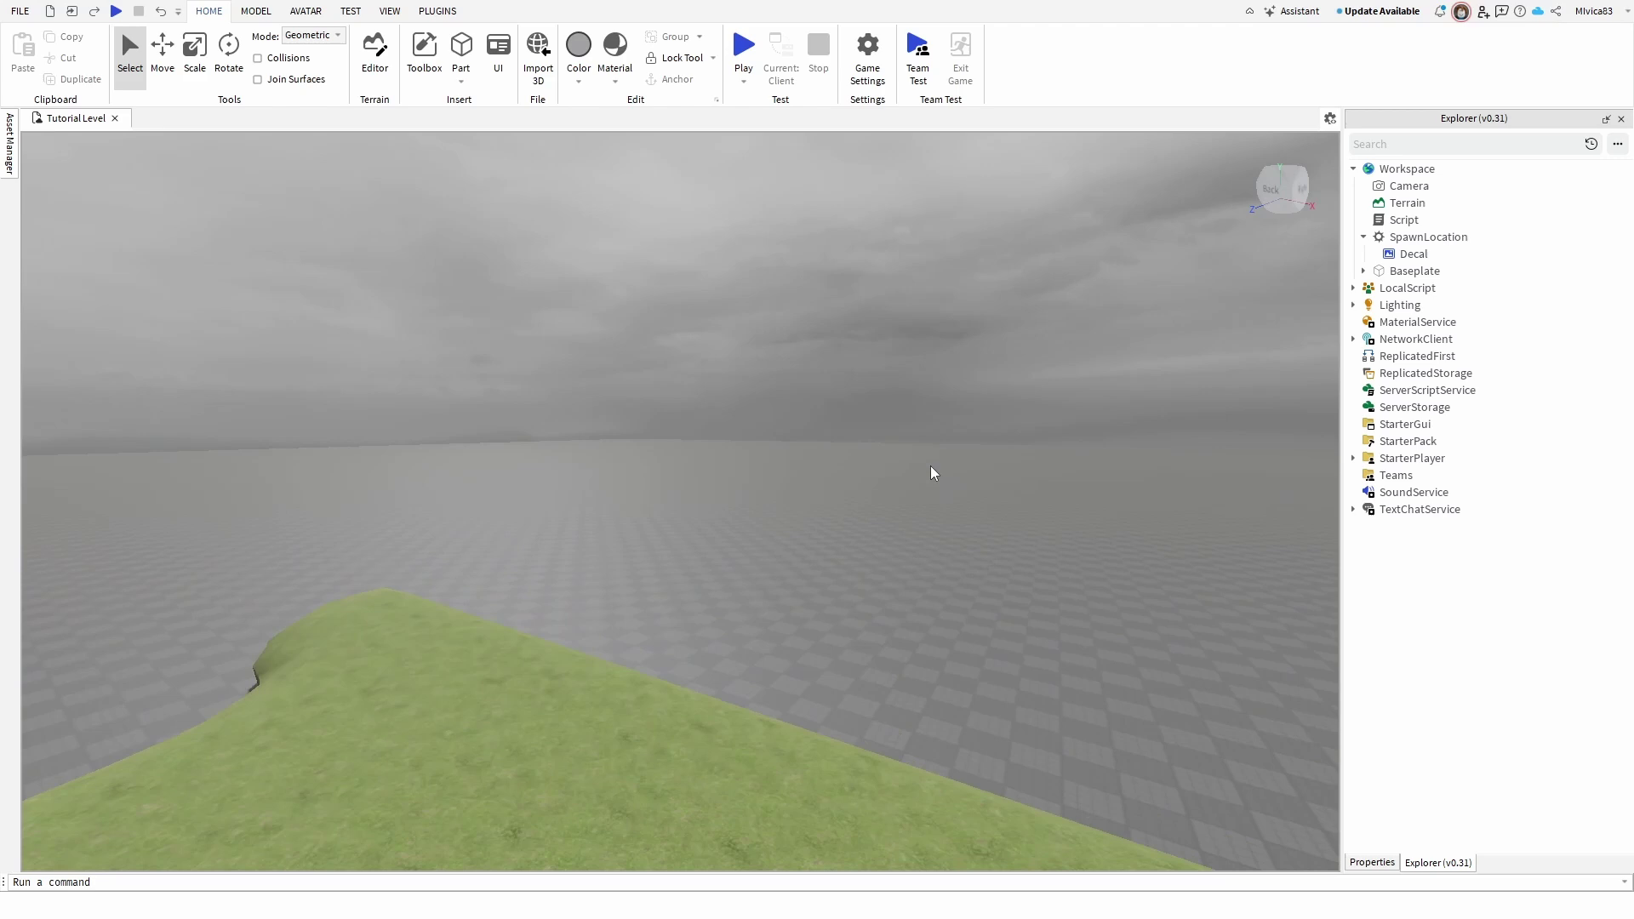
Select SpawnLocation in Explorer, focus on it with F, and orbit around it.
{"action": "left_click", "coordinate": [1403, 240]}
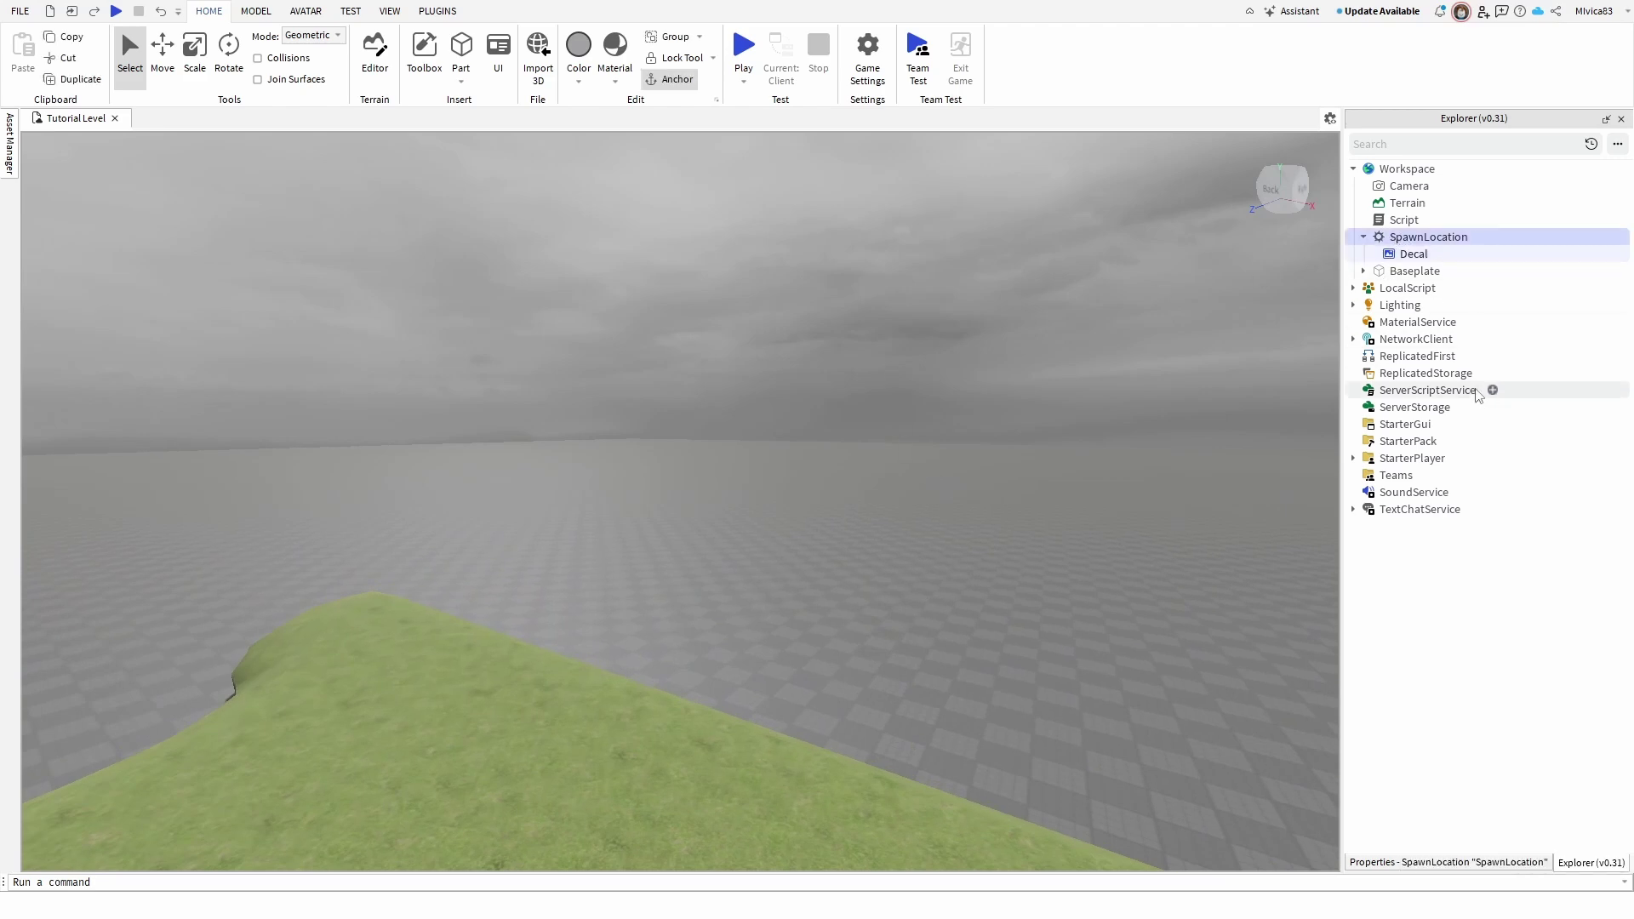
{"action": "key", "text": "f"}
{"action": "right_click_drag", "start_coordinate": [971, 390], "coordinate": [984, 390]}
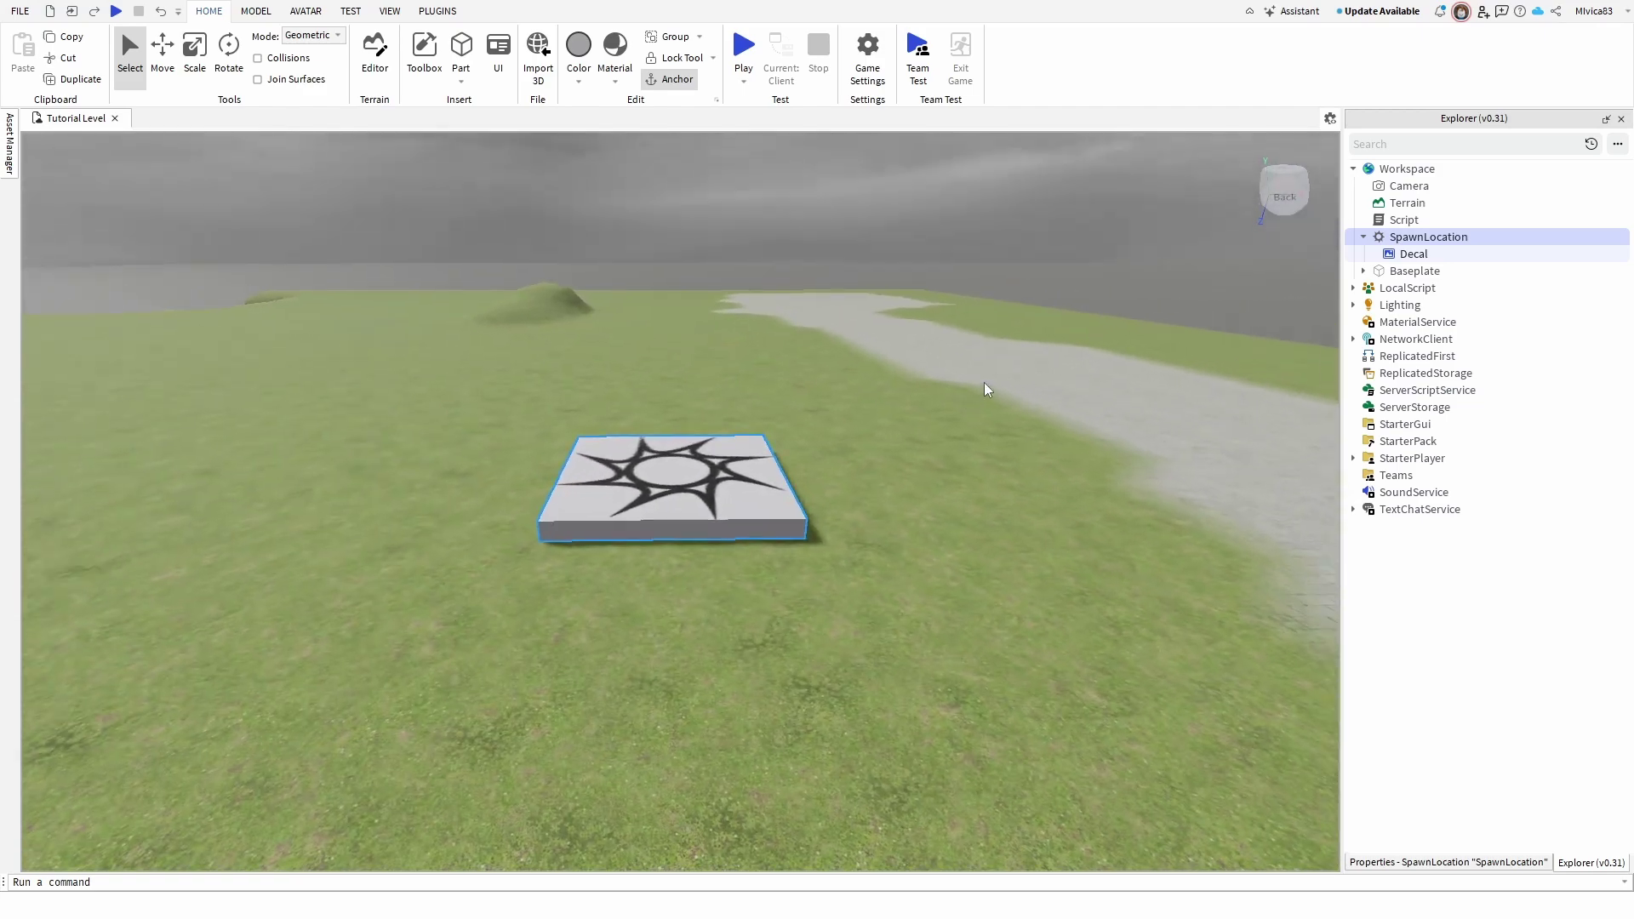